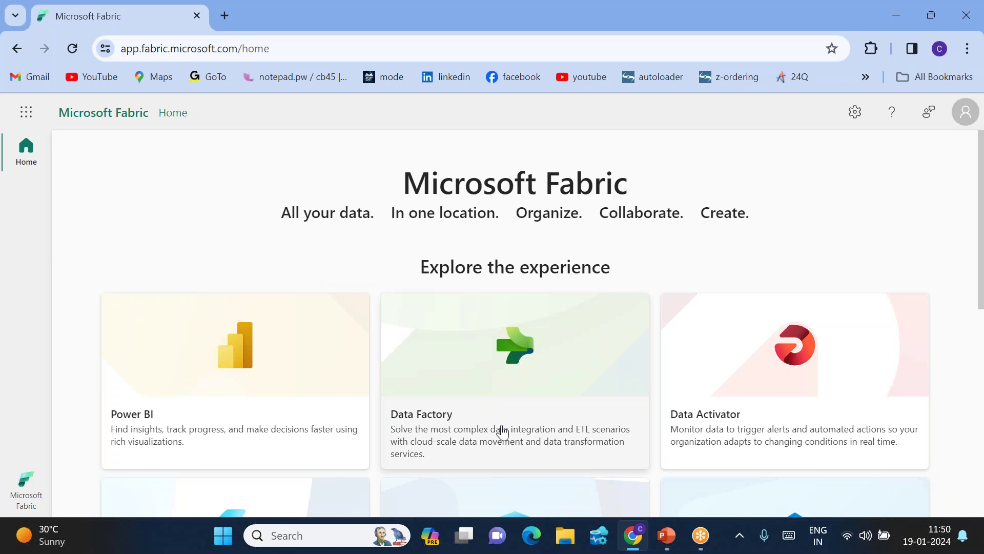
# - Switch from the PowerPoint slide show to Microsoft Fabric and open the Data Factory home page
pyautogui.click(502, 432)
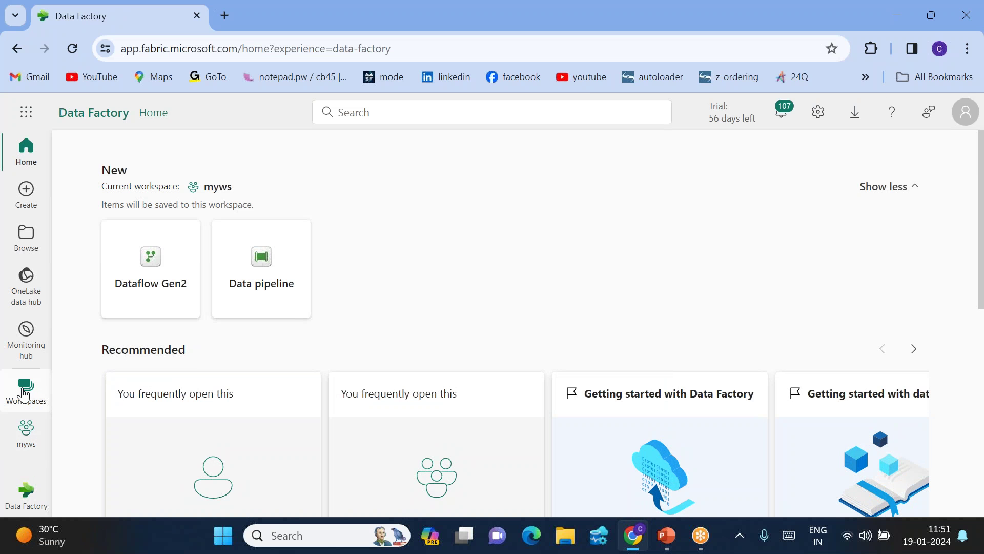
# - In workspace myws, add a new Lakehouse named cloudpandithsourcelh001
pyautogui.click(24, 394)
pyautogui.click(114, 324)
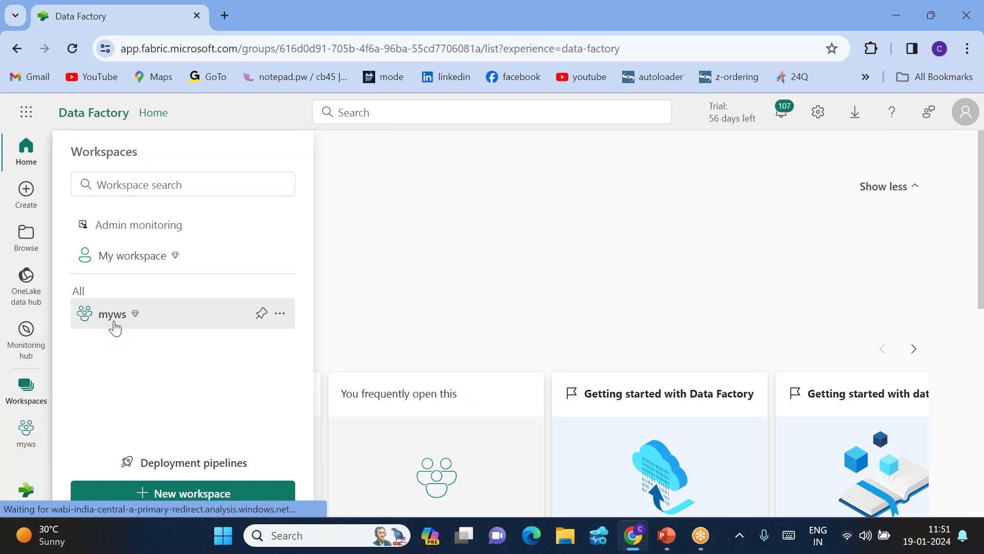
pyautogui.click(129, 200)
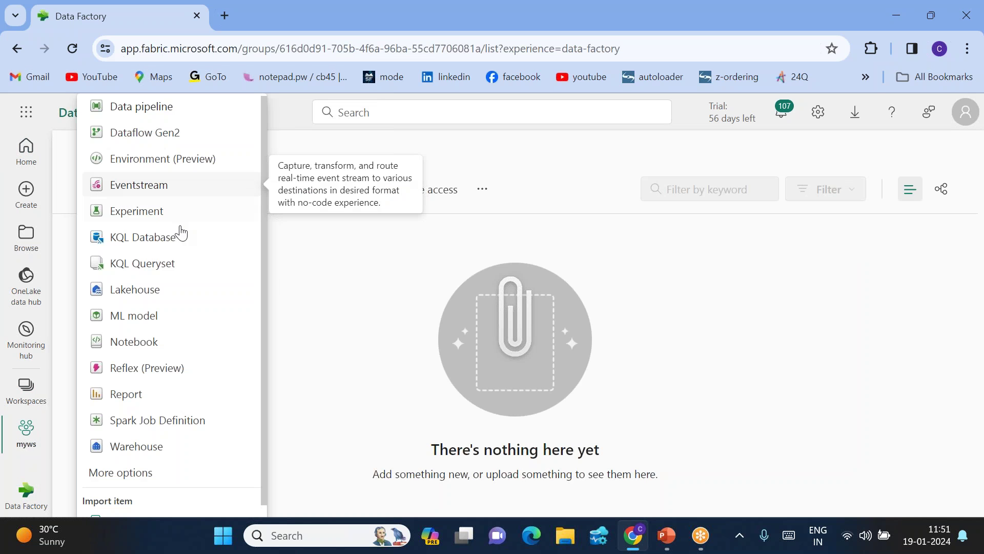
pyautogui.click(133, 290)
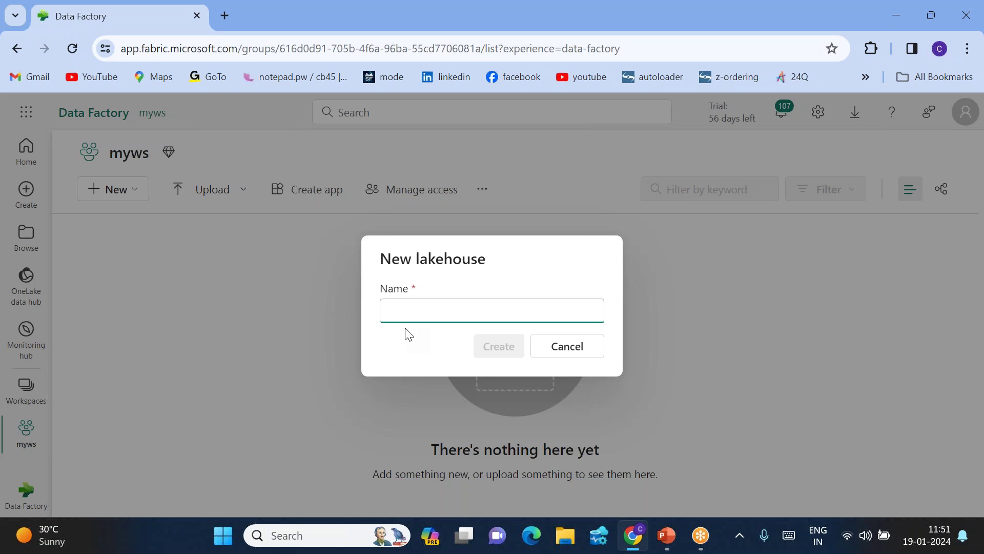
pyautogui.write('cloudpandithsourcelh001')
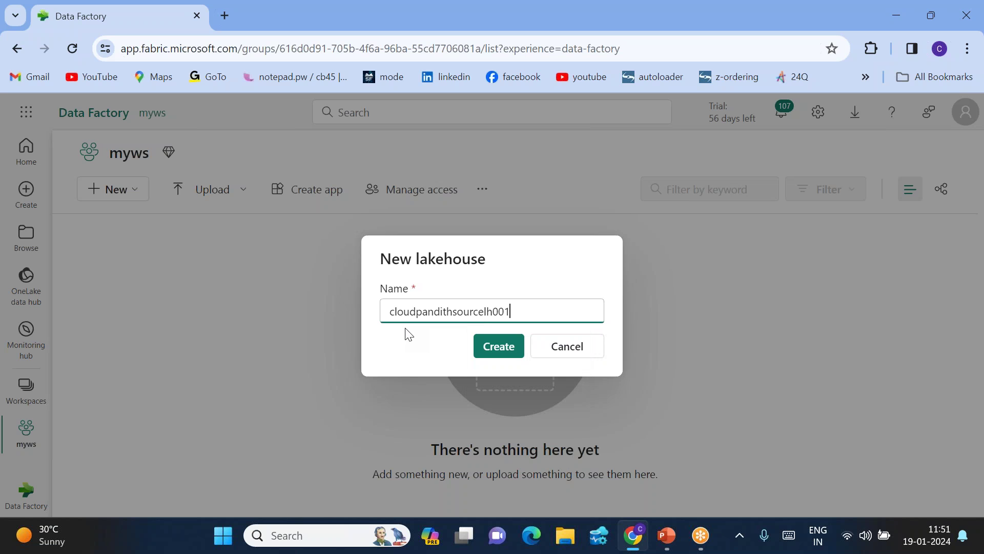
pyautogui.click(494, 351)
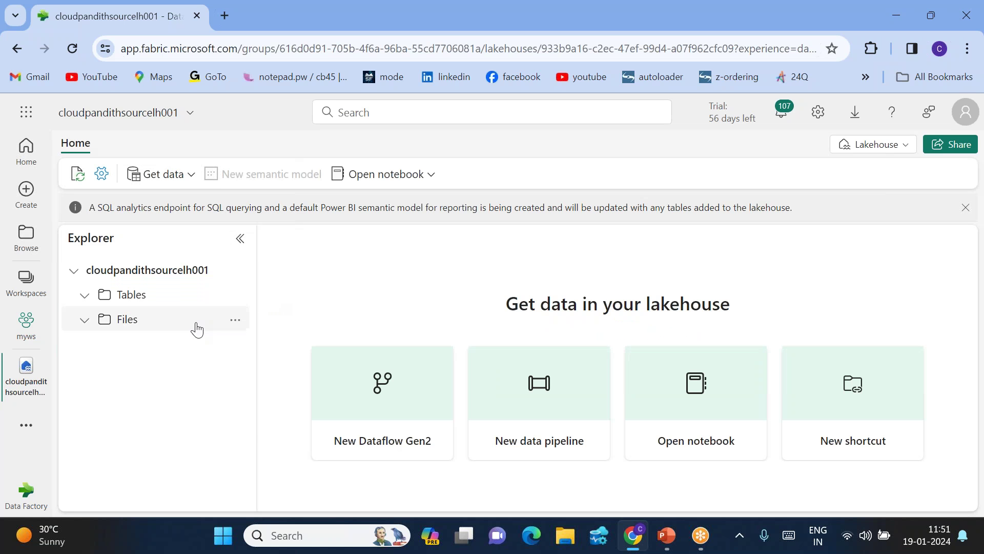
# - Create a subfolder named input under the lakehouse Files
pyautogui.click(236, 322)
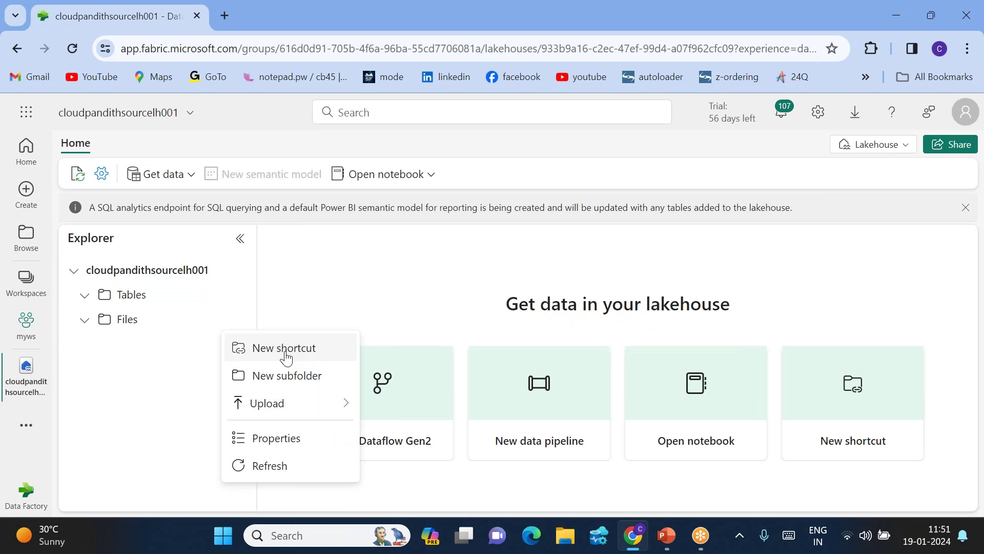
pyautogui.click(295, 375)
pyautogui.write('input')
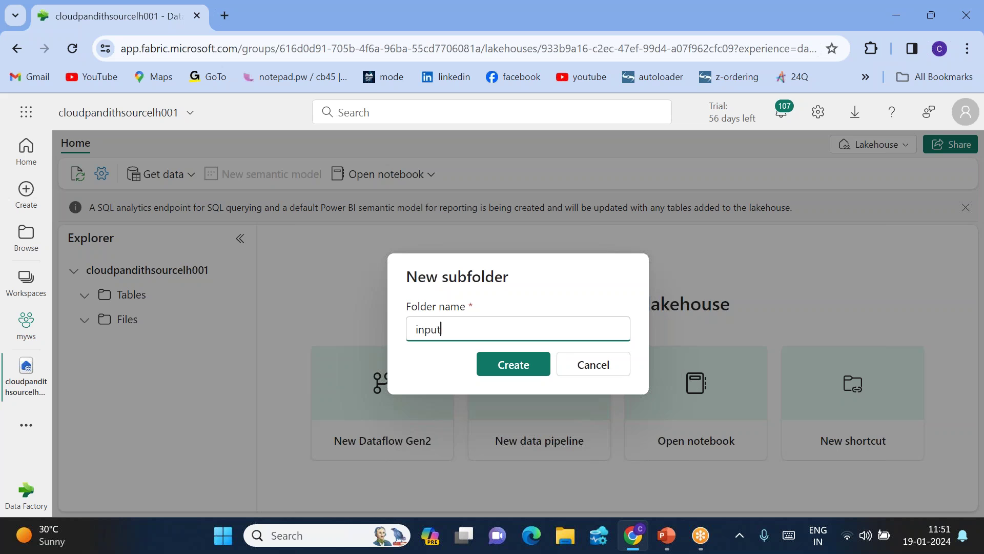
pyautogui.press('Return')
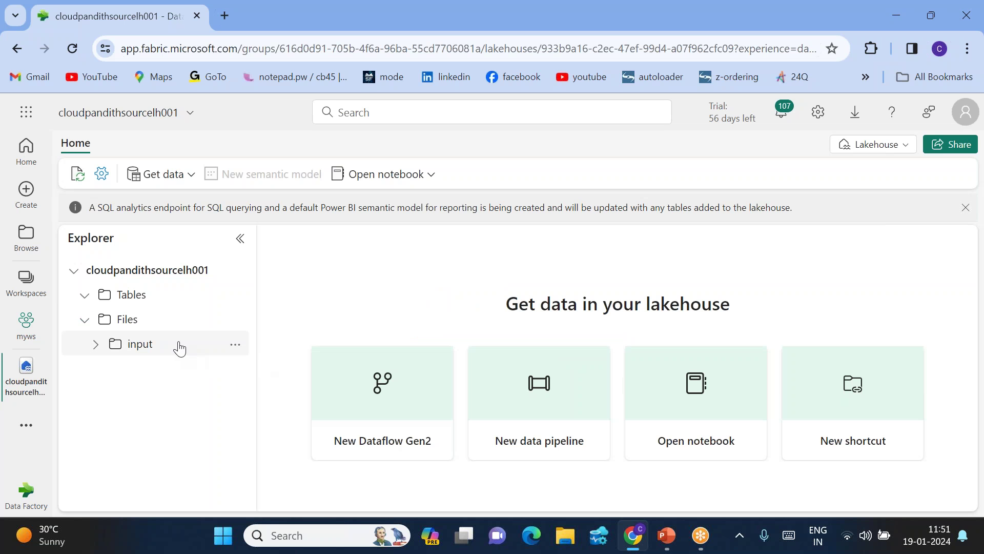
# - Upload credit.csv from cloudpandith-datasets/set-comma into the input folder and view its contents
pyautogui.click(234, 347)
pyautogui.moveTo(304, 371)
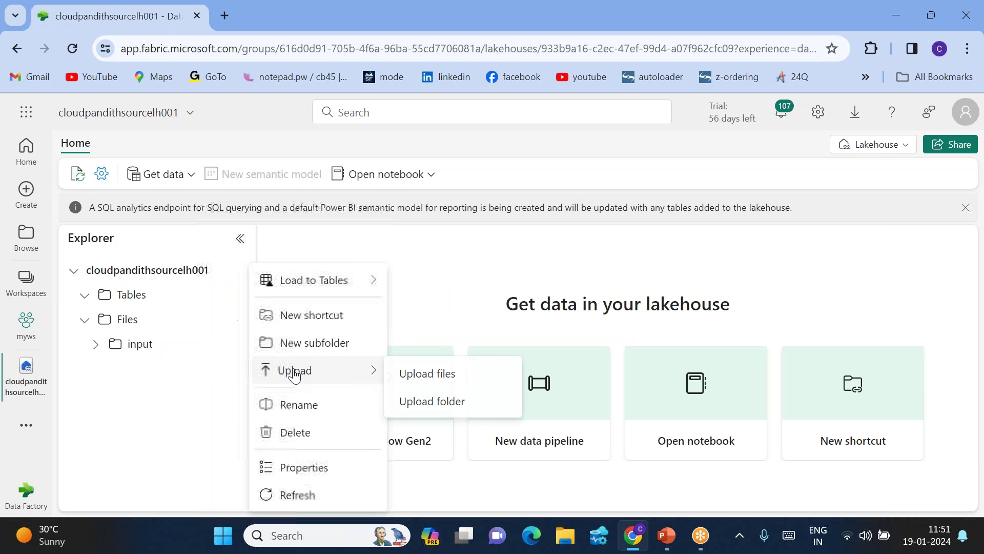
pyautogui.click(414, 374)
pyautogui.click(943, 217)
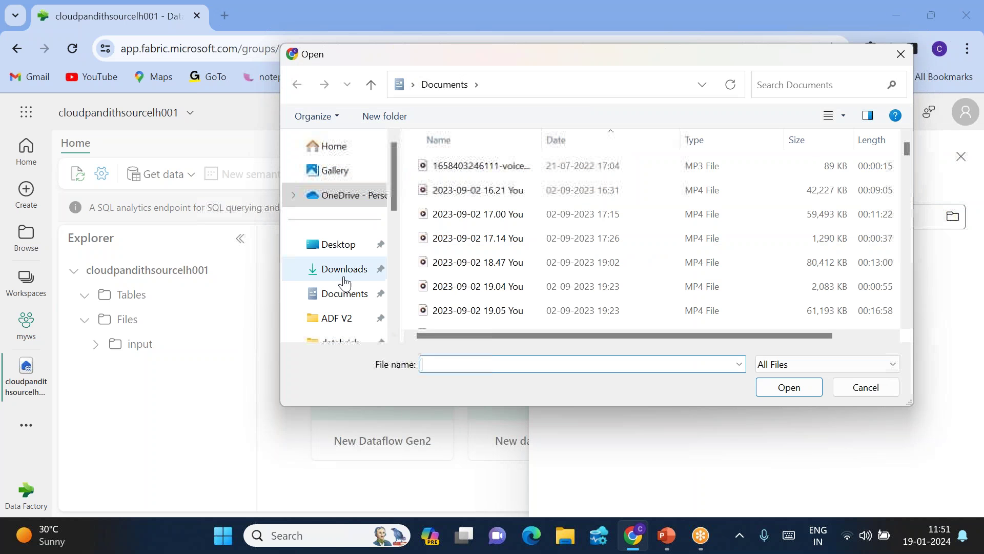
pyautogui.scroll(-3, 339, 241)
pyautogui.click(349, 216)
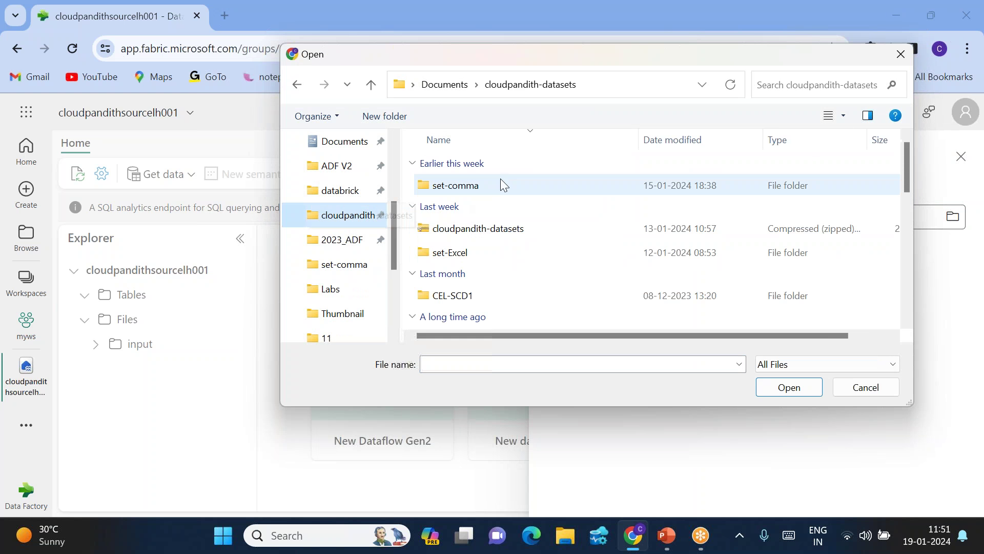
pyautogui.doubleClick(501, 185)
pyautogui.scroll(-5, 527, 260)
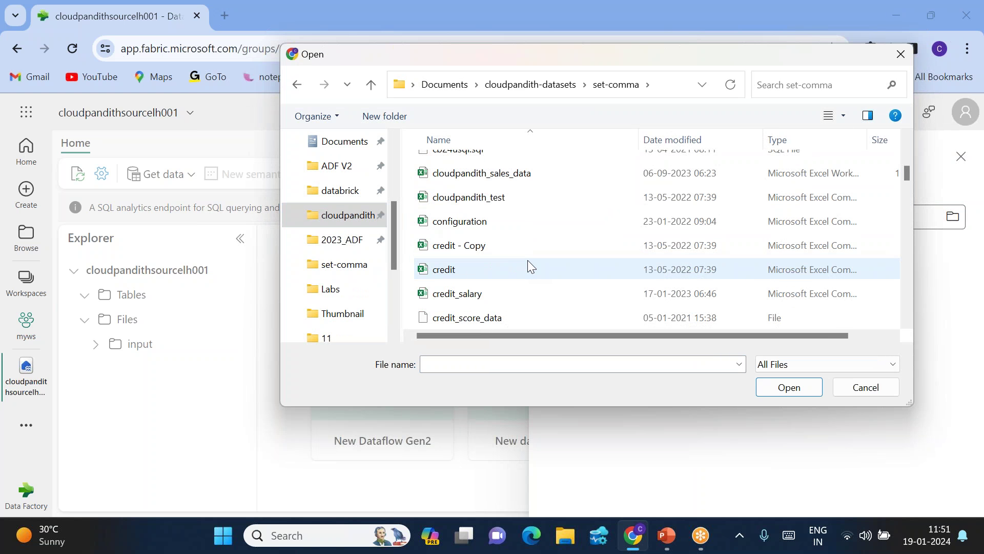
pyautogui.doubleClick(478, 270)
pyautogui.click(586, 296)
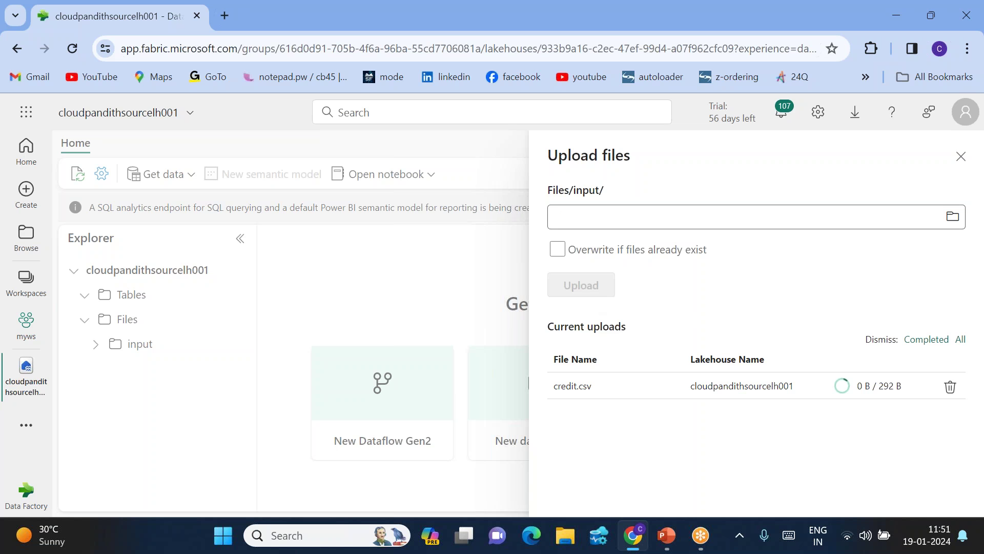
pyautogui.click(962, 157)
pyautogui.click(146, 347)
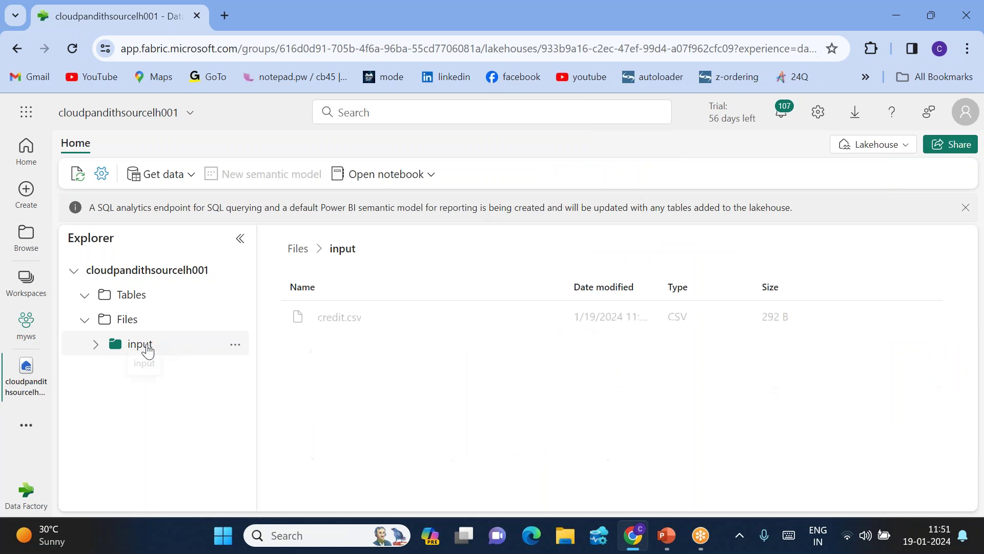
pyautogui.click(349, 326)
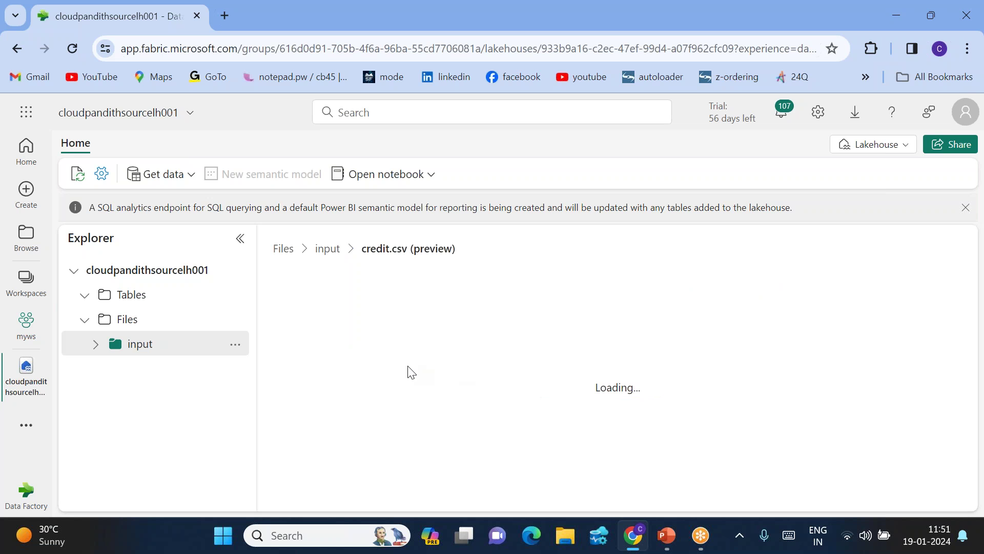
pyautogui.moveTo(337, 277); pyautogui.dragTo(466, 448)
pyautogui.click(466, 448)
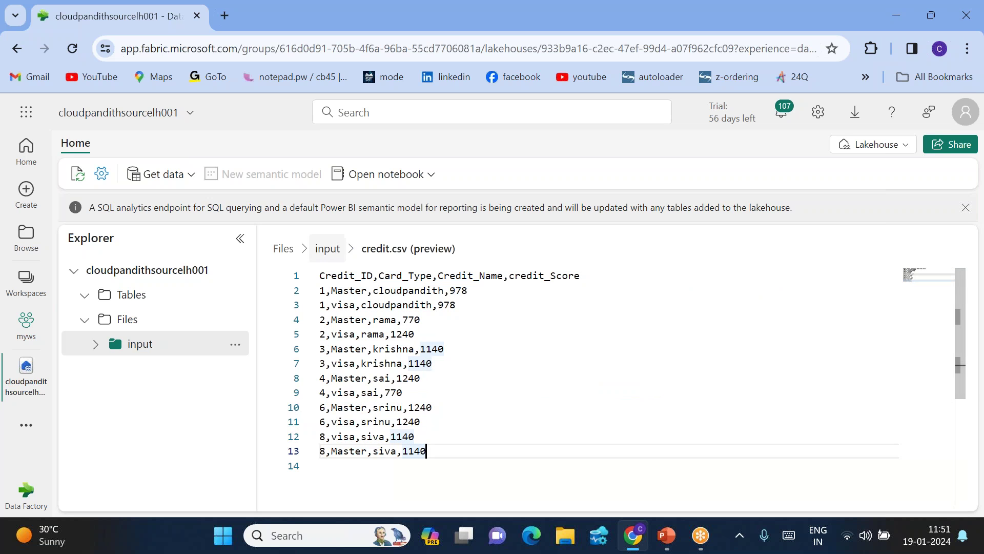
pyautogui.click(307, 251)
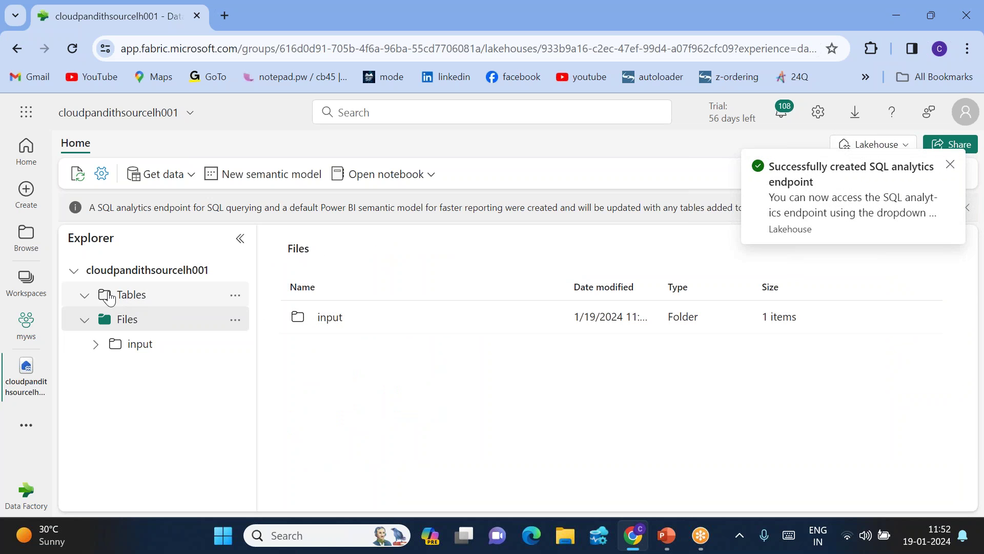
pyautogui.click(85, 296)
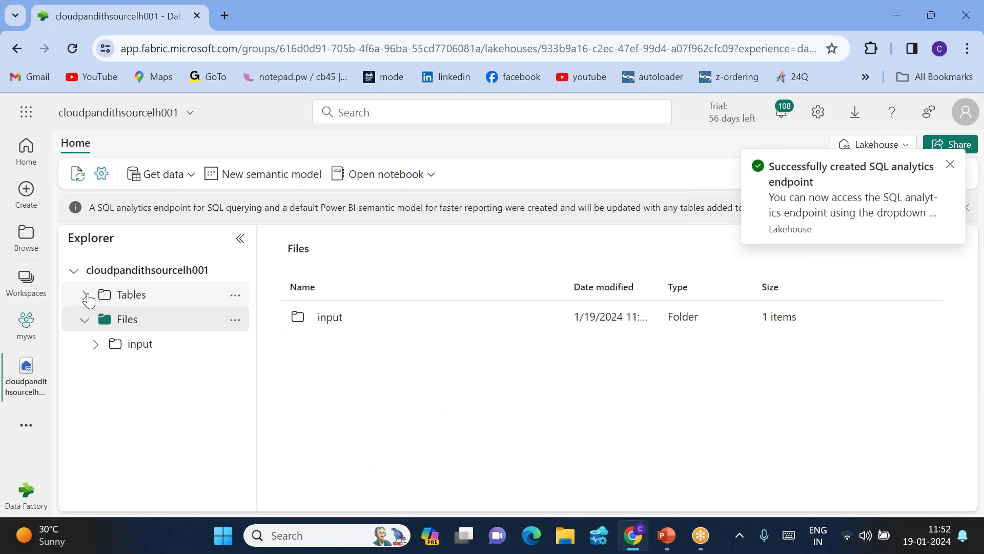
pyautogui.click(236, 294)
pyautogui.click(271, 391)
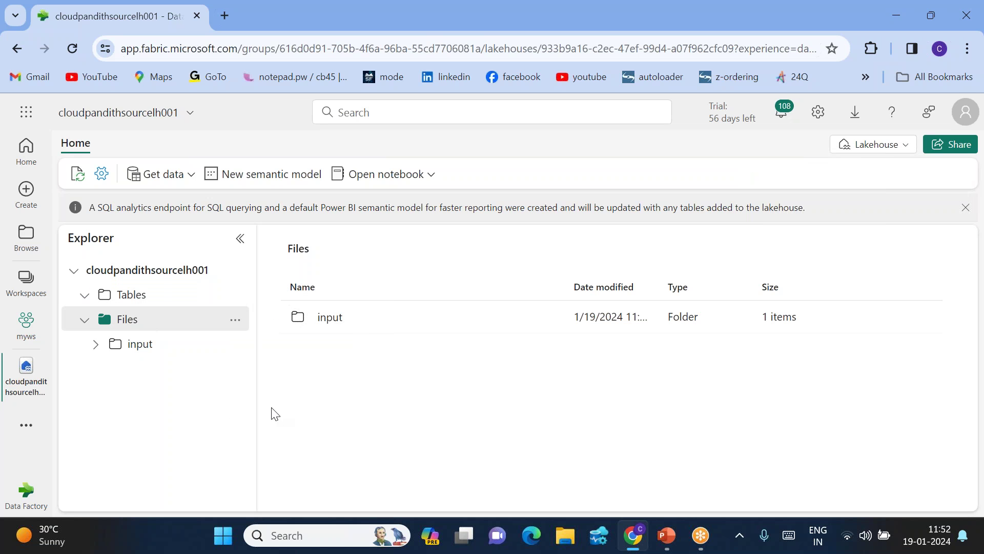
pyautogui.click(95, 344)
pyautogui.click(134, 347)
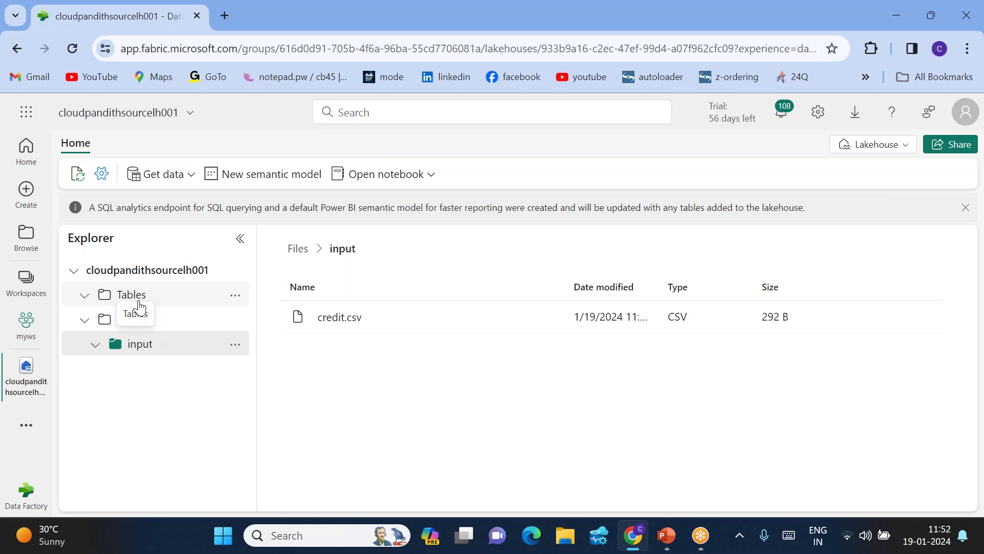
# - From the myws workspace, create a new data pipeline named pl_CreateTable_Lakehouse
pyautogui.click(26, 323)
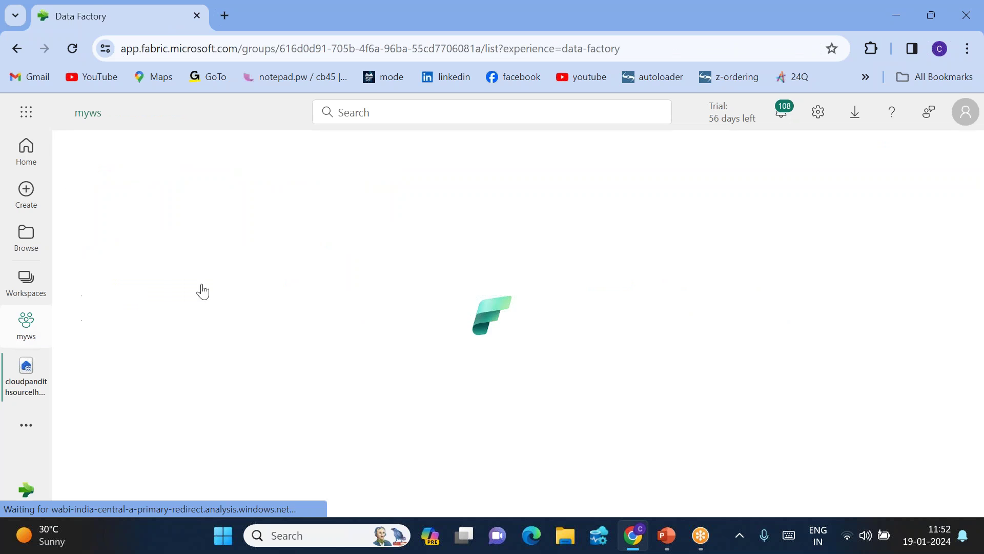
pyautogui.click(120, 191)
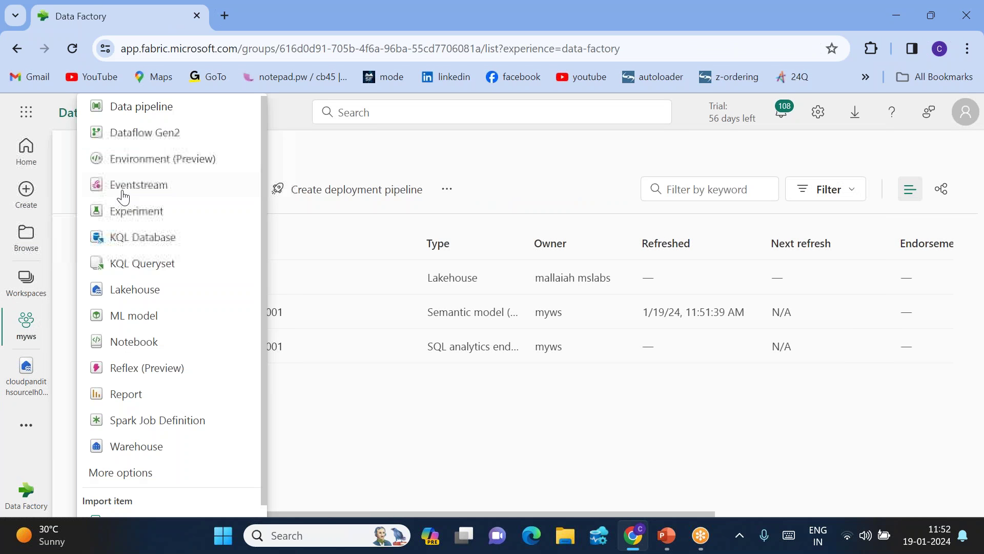
pyautogui.press('Escape')
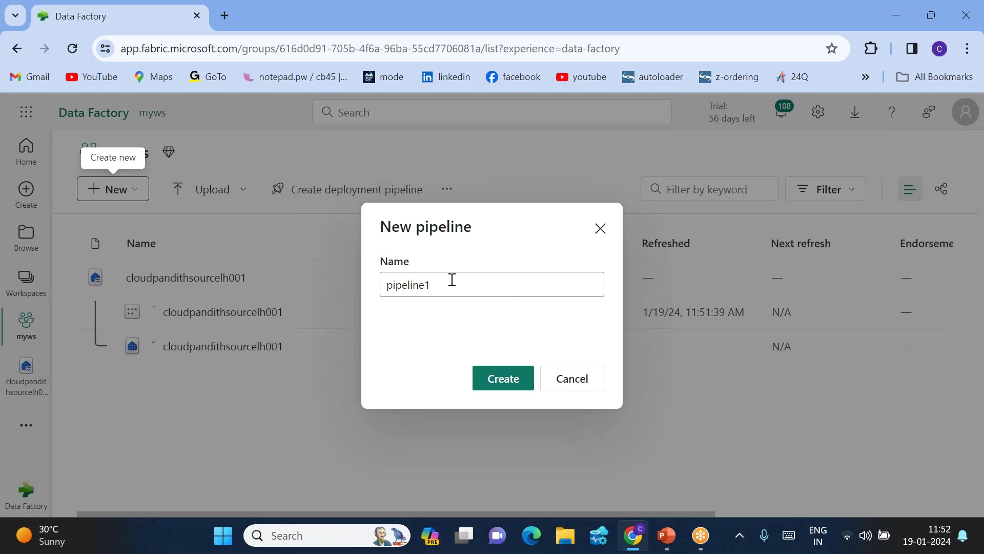
pyautogui.click(381, 282)
pyautogui.write('pl_')
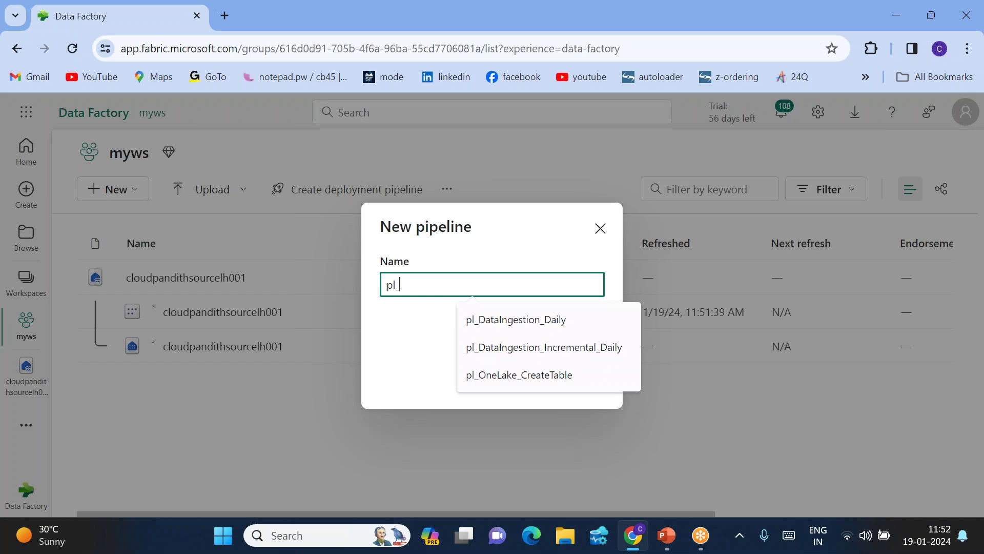
pyautogui.write('CreateTable_Lakehouse')
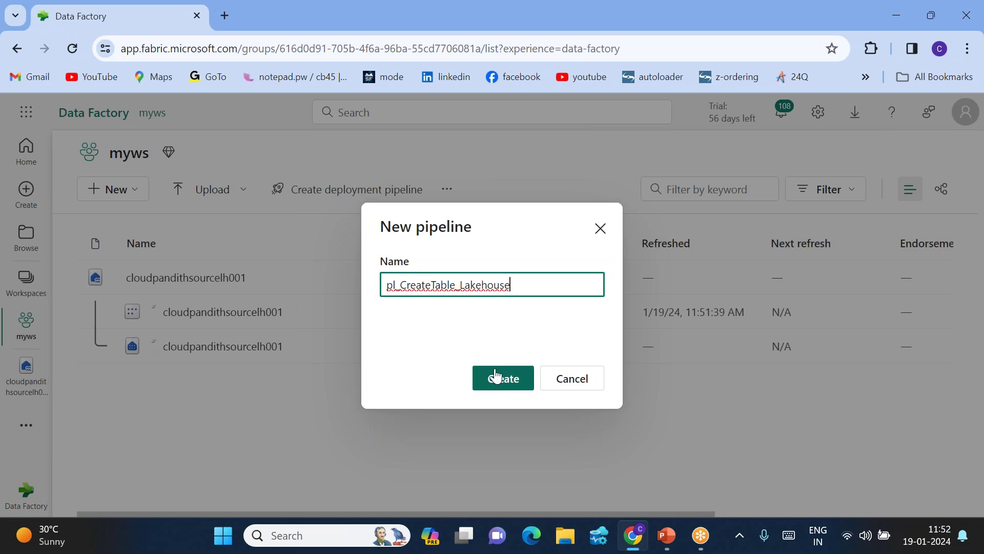
pyautogui.click(496, 376)
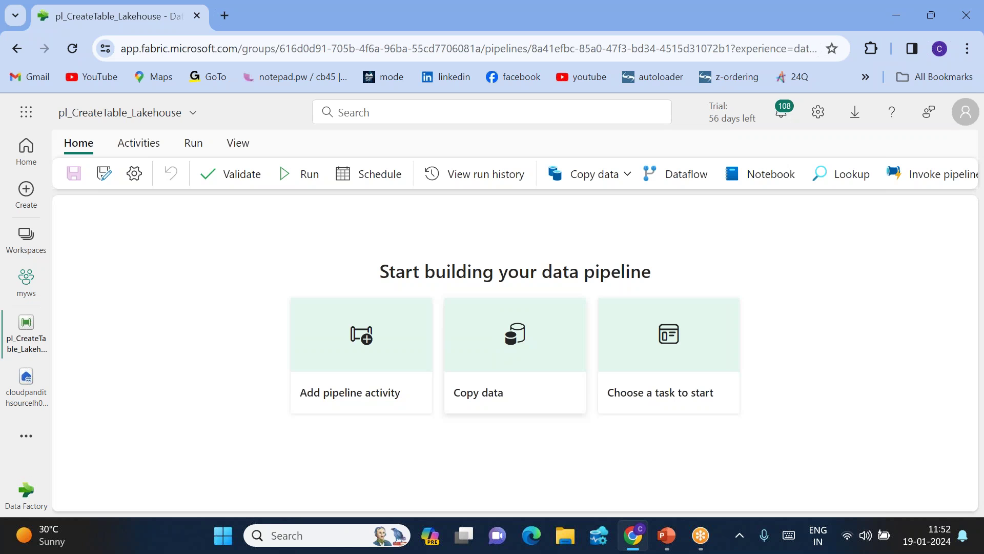
# - Add a Copy data activity to the canvas centre and enlarge its properties pane
pyautogui.click(585, 179)
pyautogui.click(608, 209)
pyautogui.moveTo(154, 268); pyautogui.dragTo(379, 266)
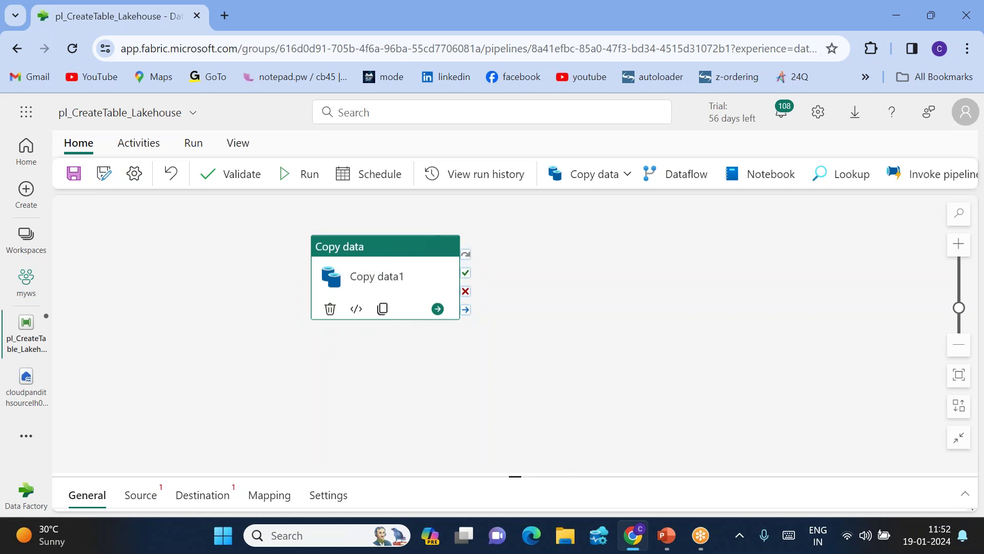
pyautogui.moveTo(521, 477); pyautogui.dragTo(505, 358)
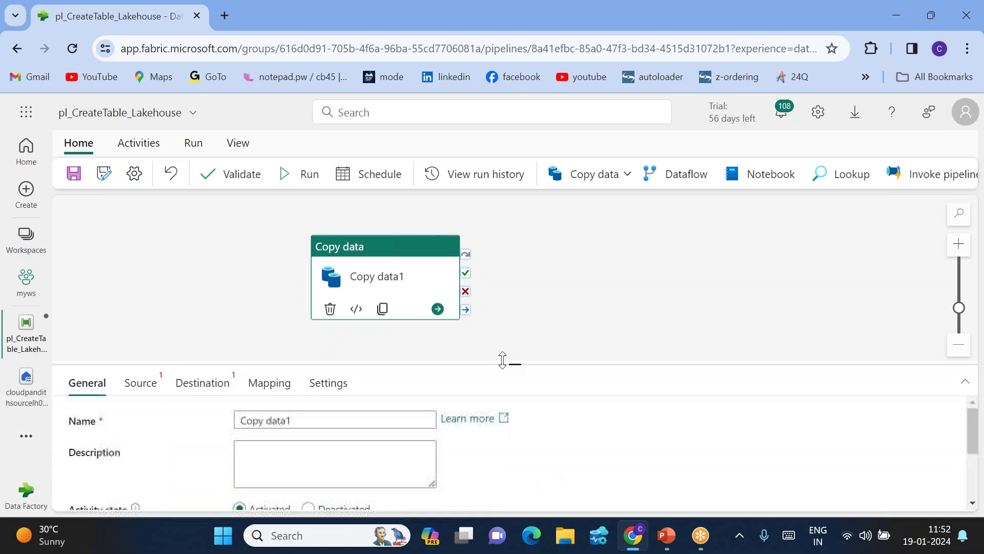
# - Set the source to lakehouse cloudpandithsourcelh001, Files area, file input/credit.csv
pyautogui.click(143, 382)
pyautogui.click(277, 417)
pyautogui.click(272, 477)
pyautogui.click(266, 473)
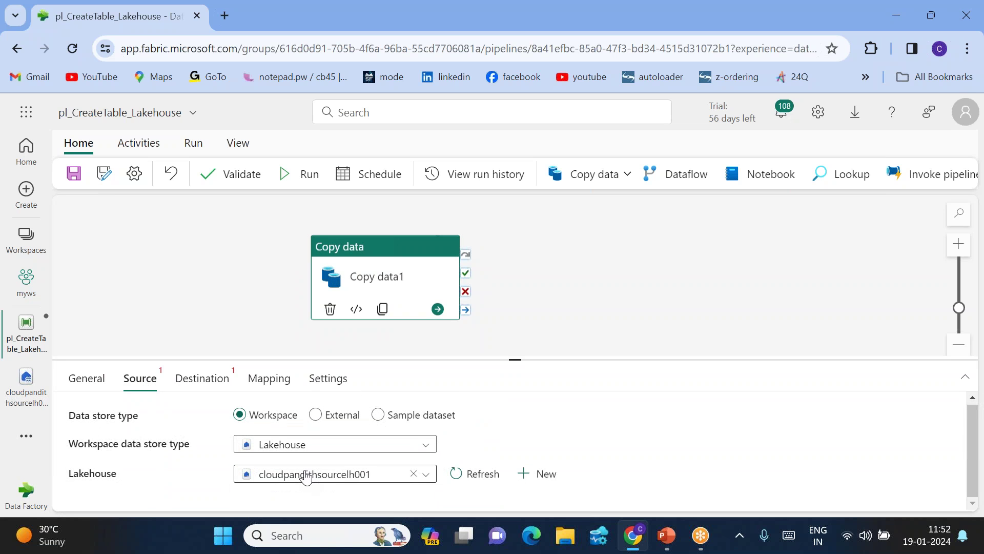
pyautogui.scroll(-2, 306, 477)
pyautogui.click(293, 418)
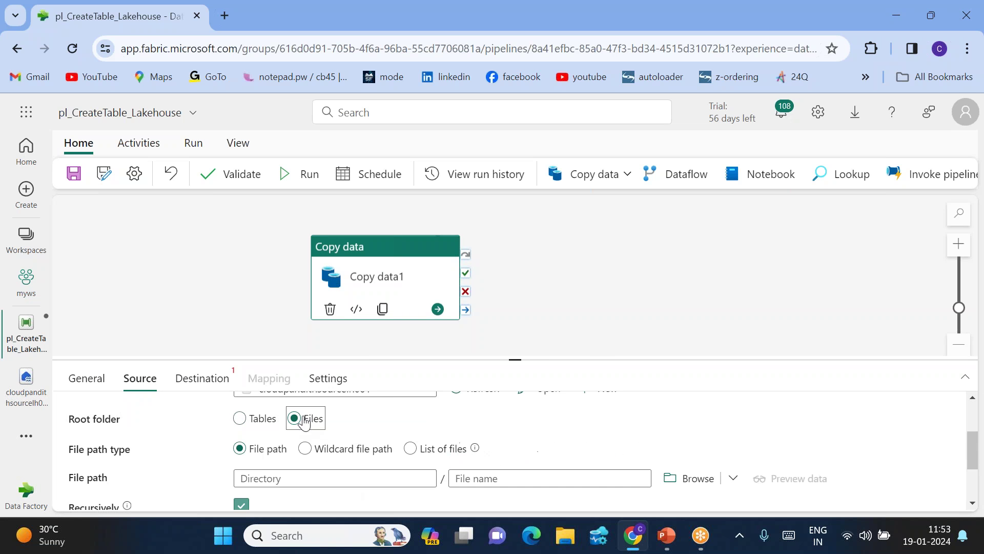
pyautogui.scroll(-2, 513, 446)
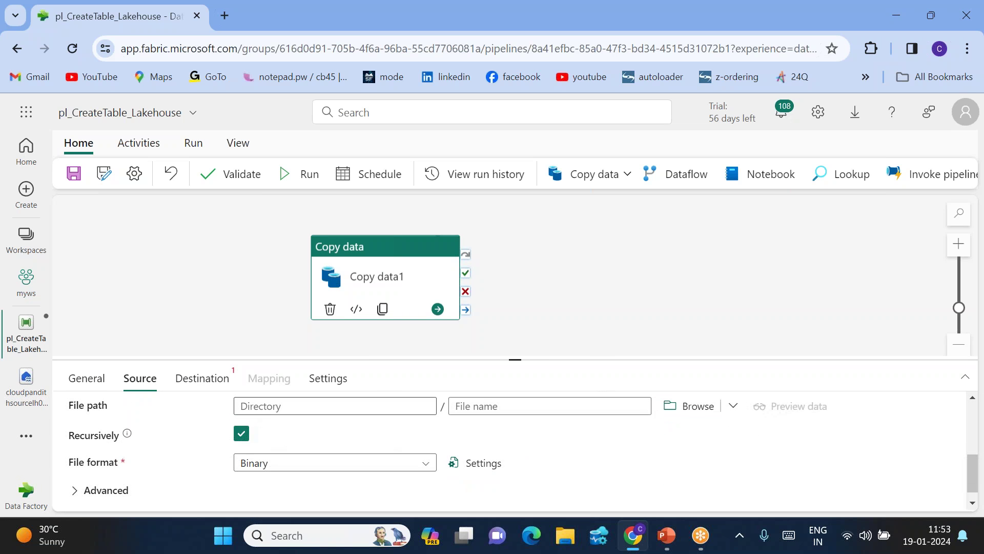
pyautogui.click(699, 408)
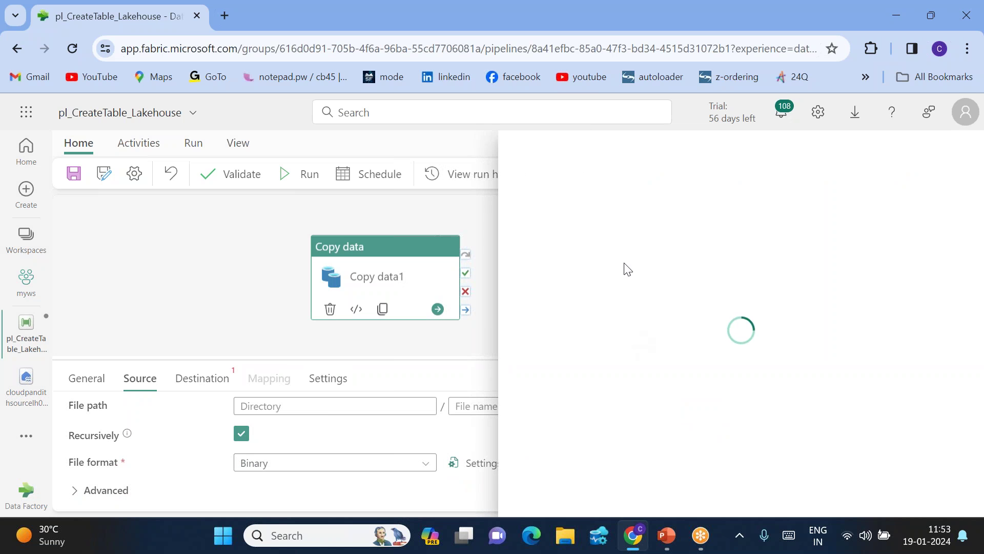
pyautogui.doubleClick(553, 239)
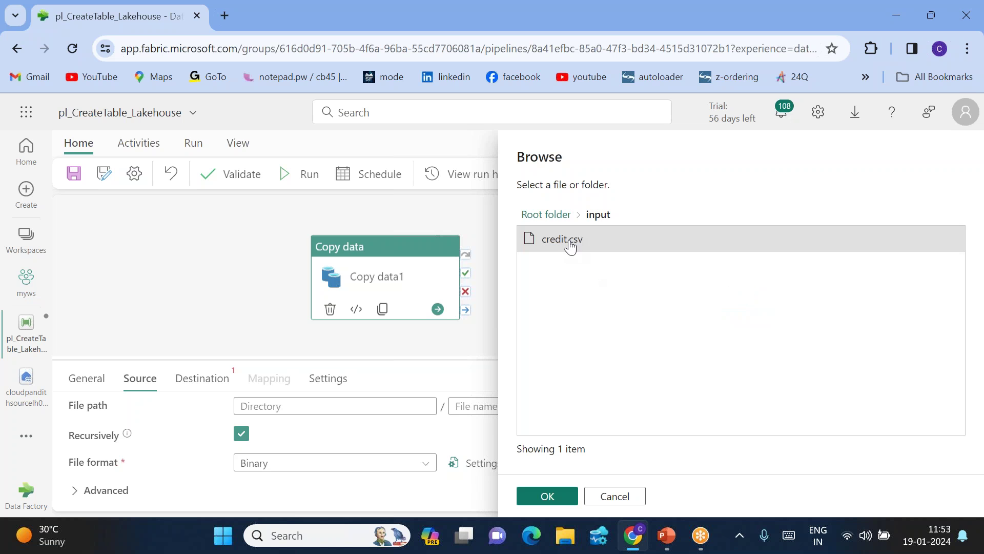
pyautogui.click(547, 496)
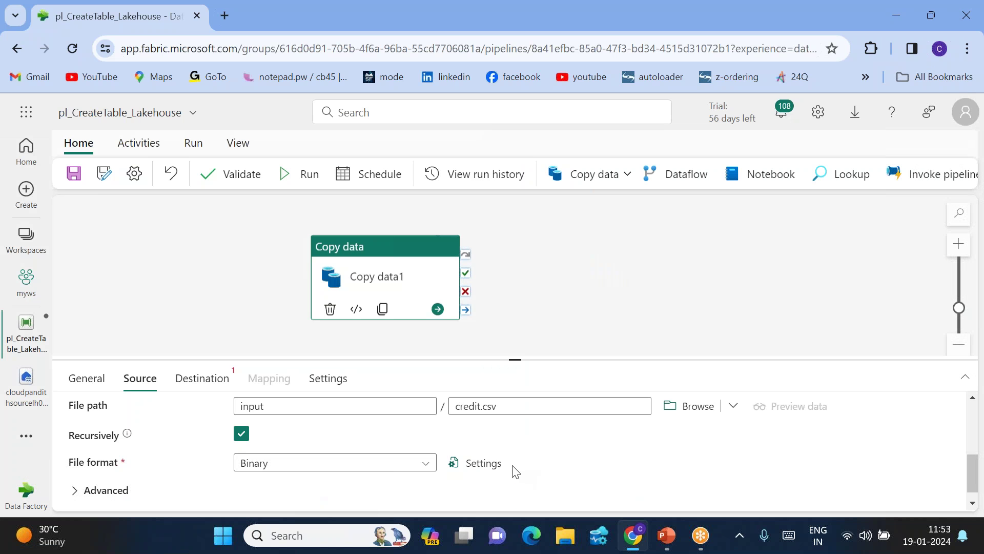
# - Set the source file format to DelimitedText
pyautogui.click(425, 463)
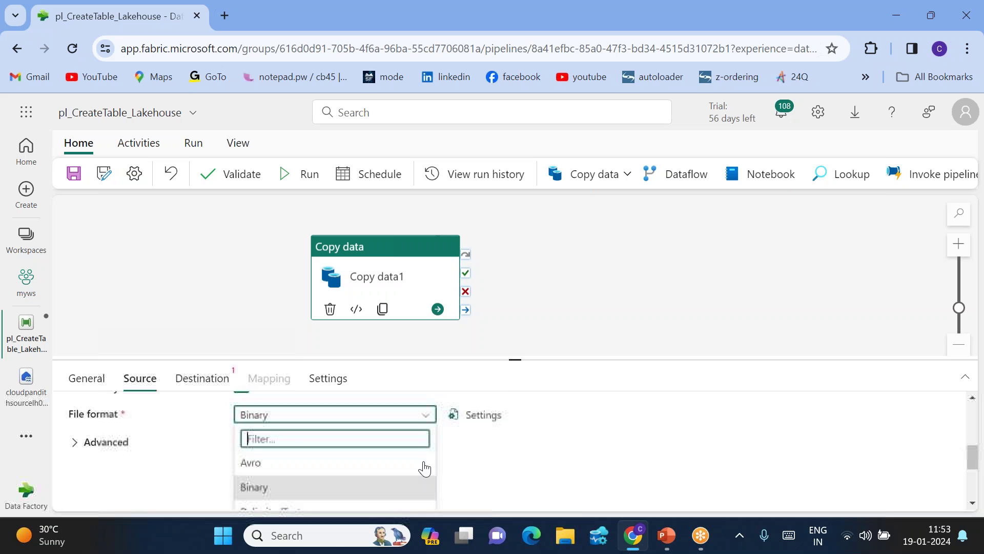
pyautogui.write('deli')
pyautogui.click(286, 497)
pyautogui.scroll(3, 481, 420)
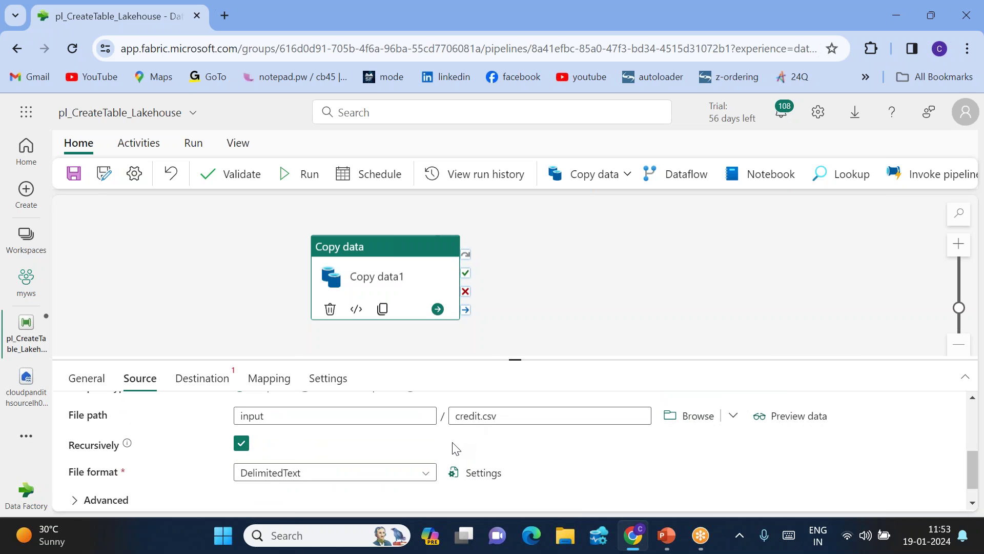
pyautogui.scroll(2, 454, 446)
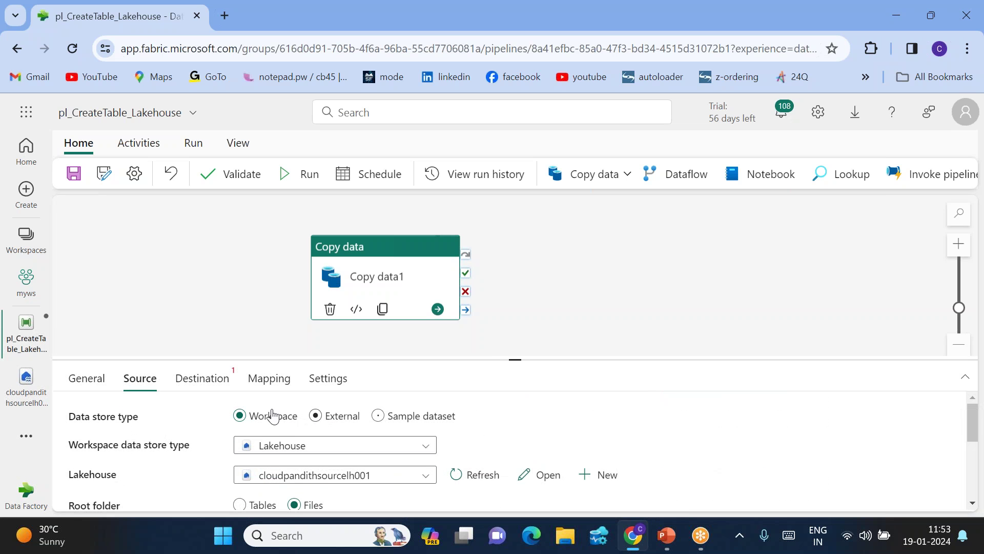
pyautogui.scroll(-5, 476, 419)
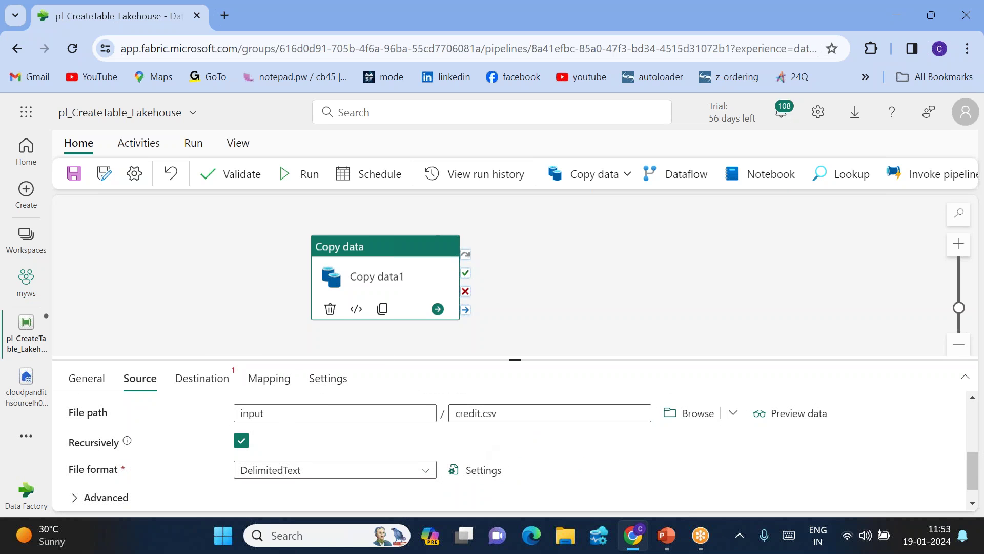
pyautogui.click(202, 378)
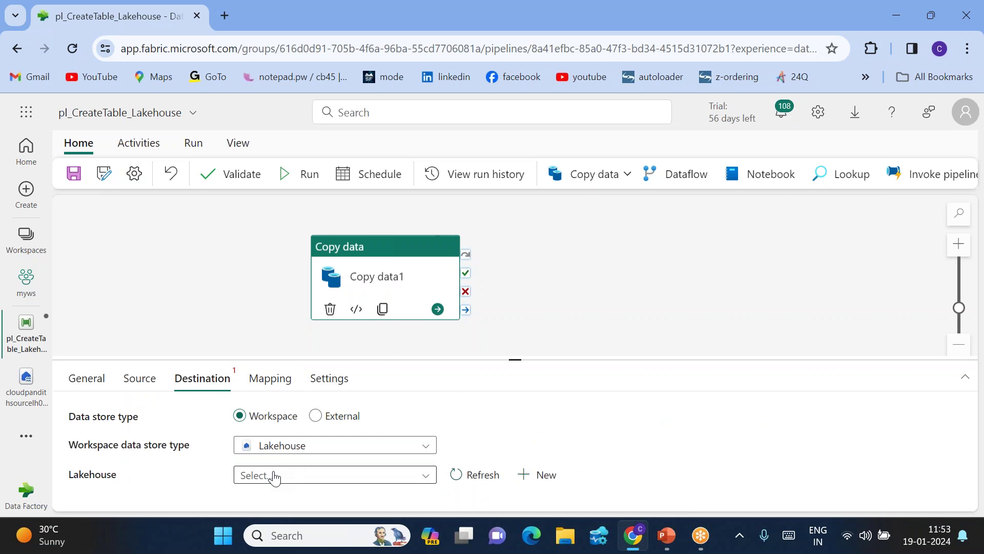
# - Point the destination at cloudpandithsourcelh001 Tables and create a new table tblcredit
pyautogui.click(274, 475)
pyautogui.click(287, 472)
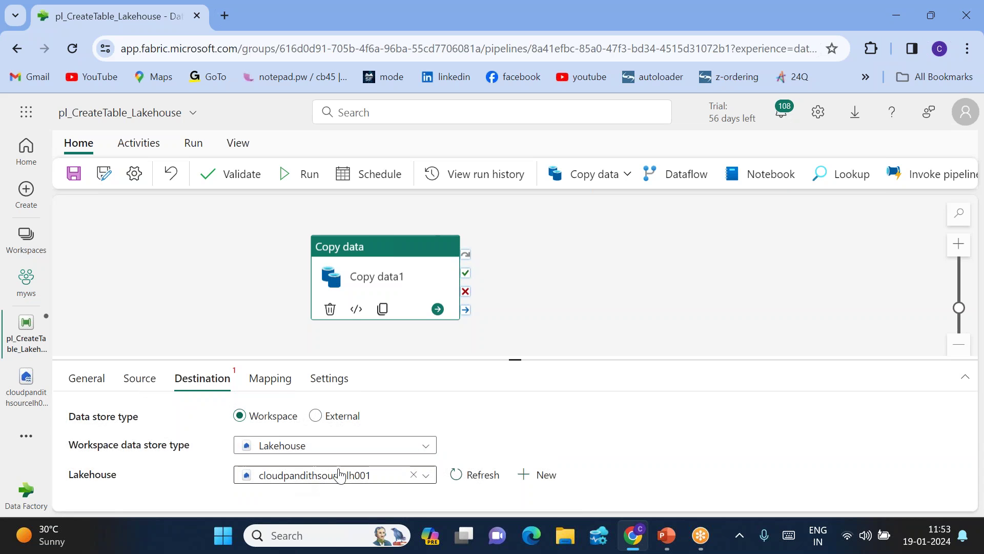
pyautogui.scroll(-2, 339, 474)
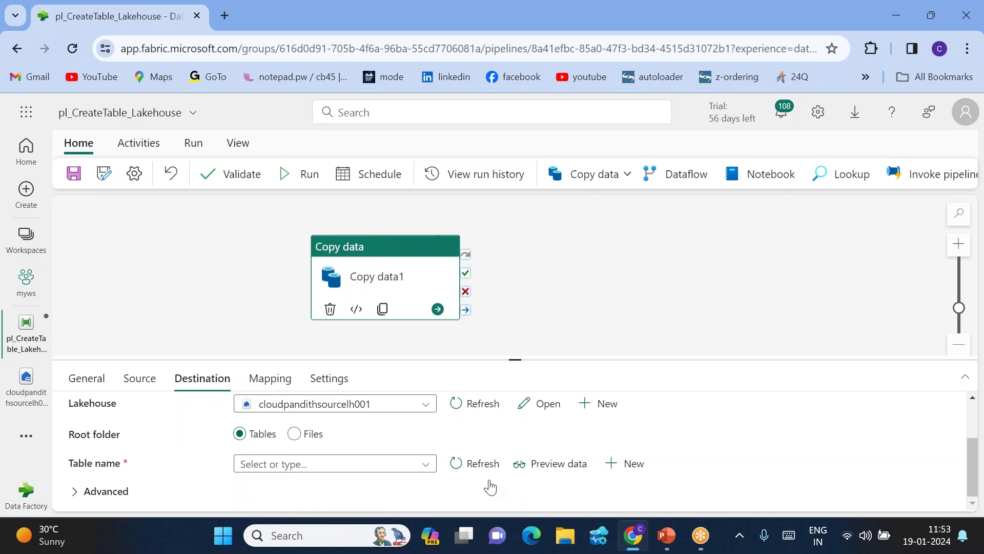
pyautogui.click(262, 470)
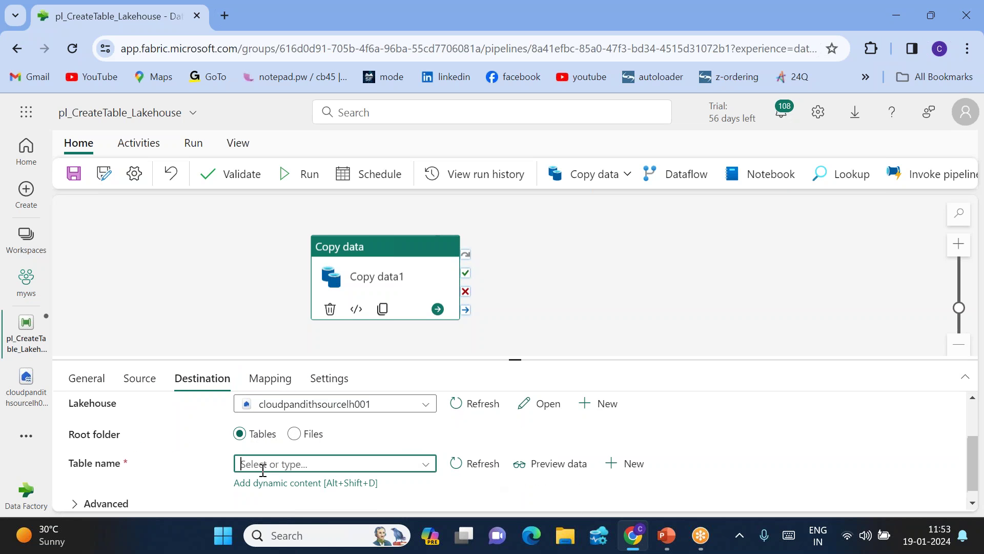
pyautogui.click(634, 464)
pyautogui.click(433, 322)
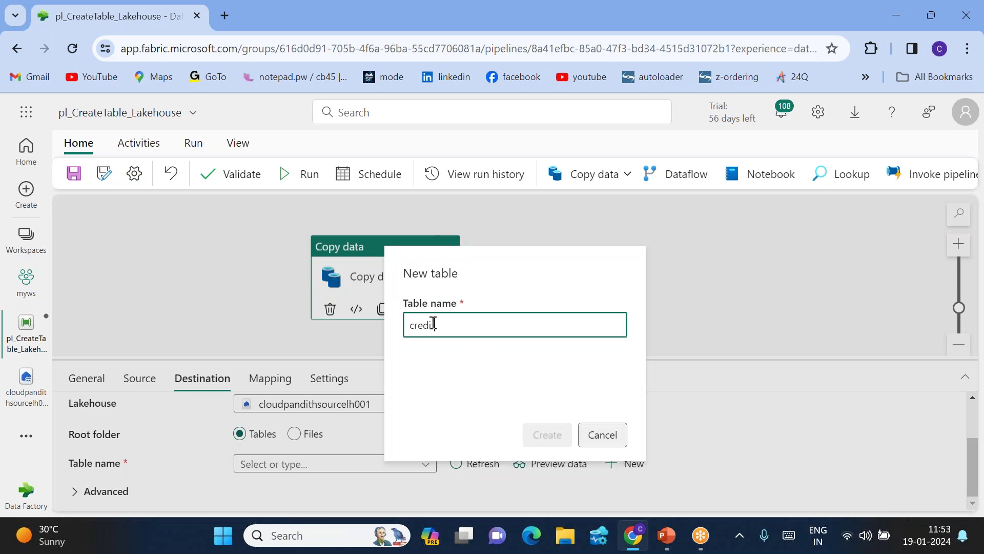
pyautogui.write('credi')
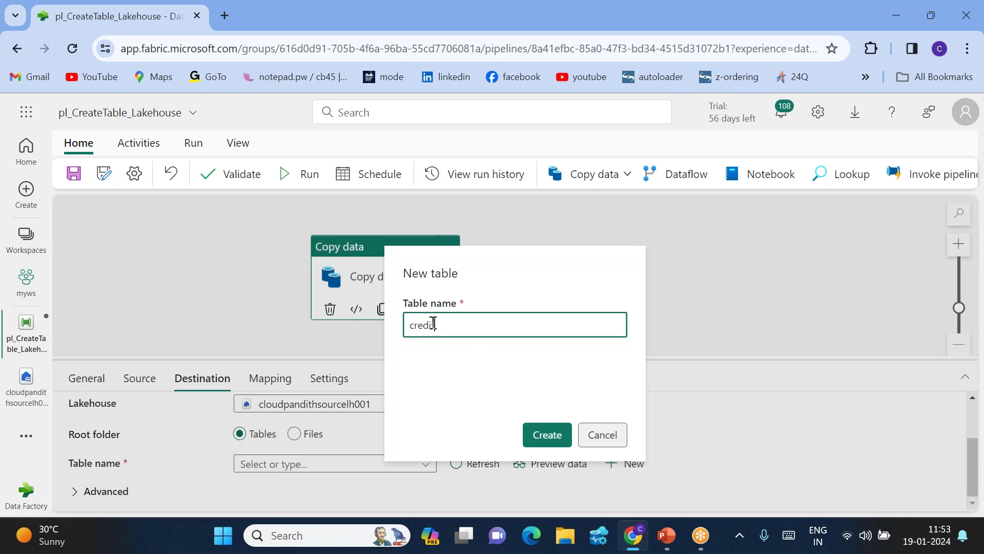
pyautogui.write('tbl')
pyautogui.click(546, 436)
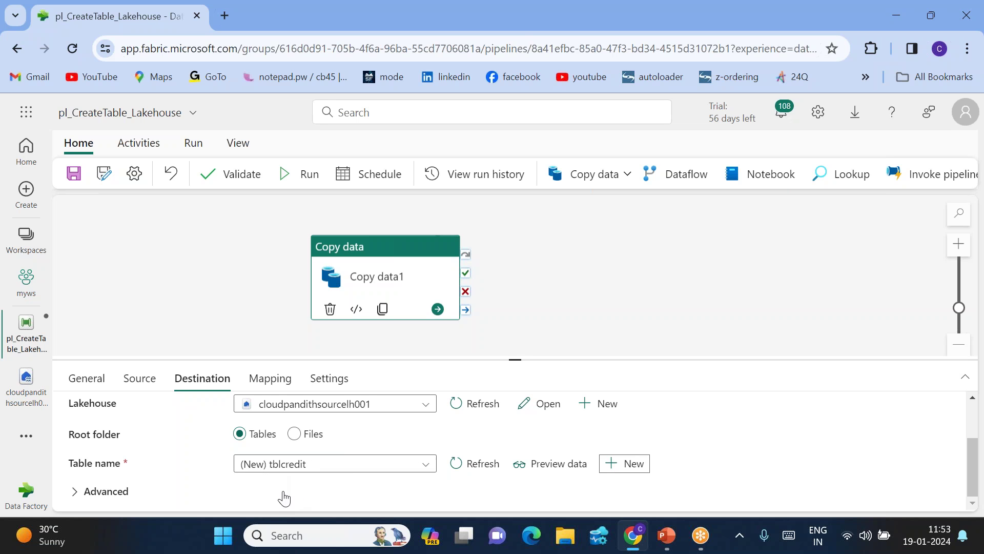
# - Validate the pipeline and close the no-errors result
pyautogui.click(240, 174)
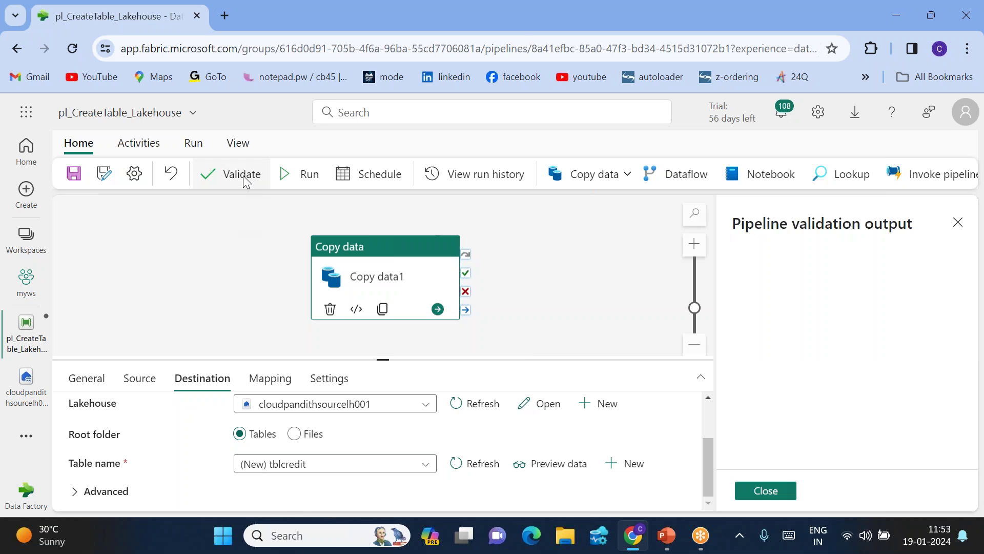
pyautogui.click(766, 491)
pyautogui.scroll(5, 520, 462)
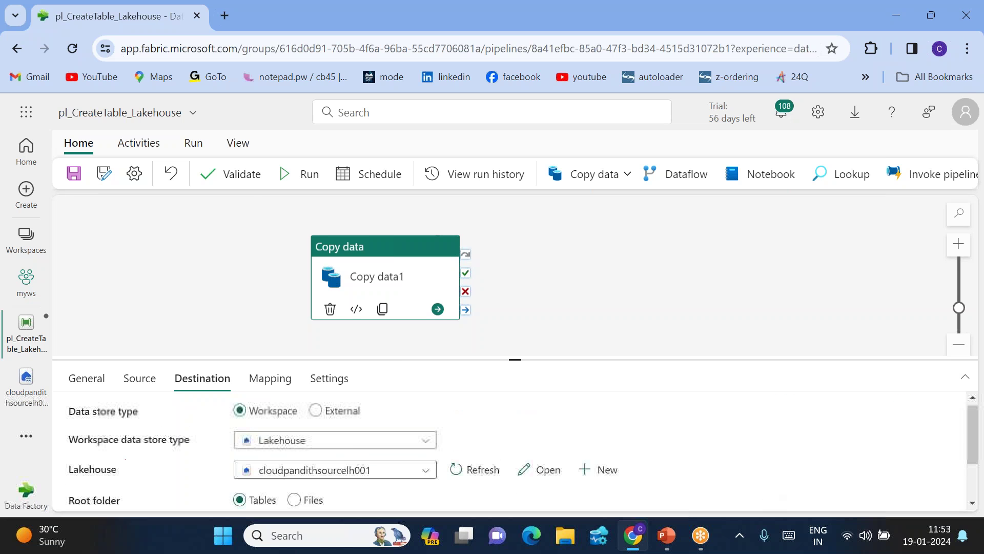
# - Import the source and destination schemas on the Mapping tab
pyautogui.click(269, 380)
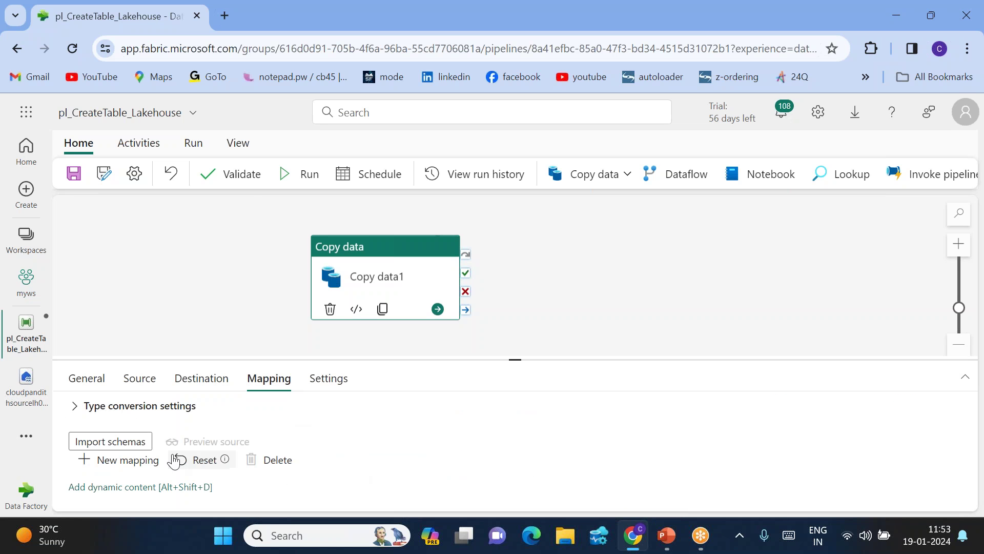
pyautogui.click(107, 442)
pyautogui.moveTo(516, 360); pyautogui.dragTo(510, 277)
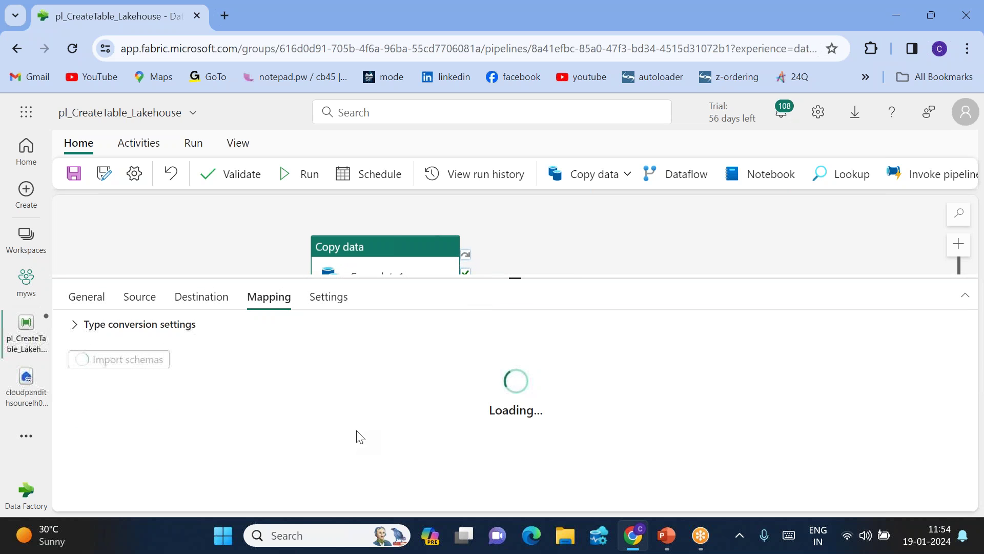
pyautogui.scroll(-1, 318, 400)
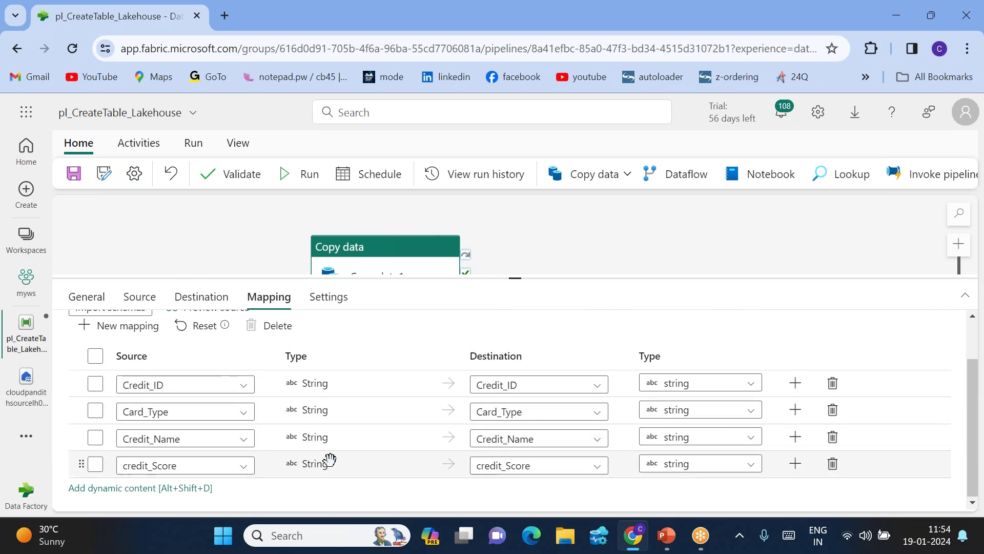
# - Set Credit_ID's destination type to integer and credit_Score's to long
pyautogui.click(719, 391)
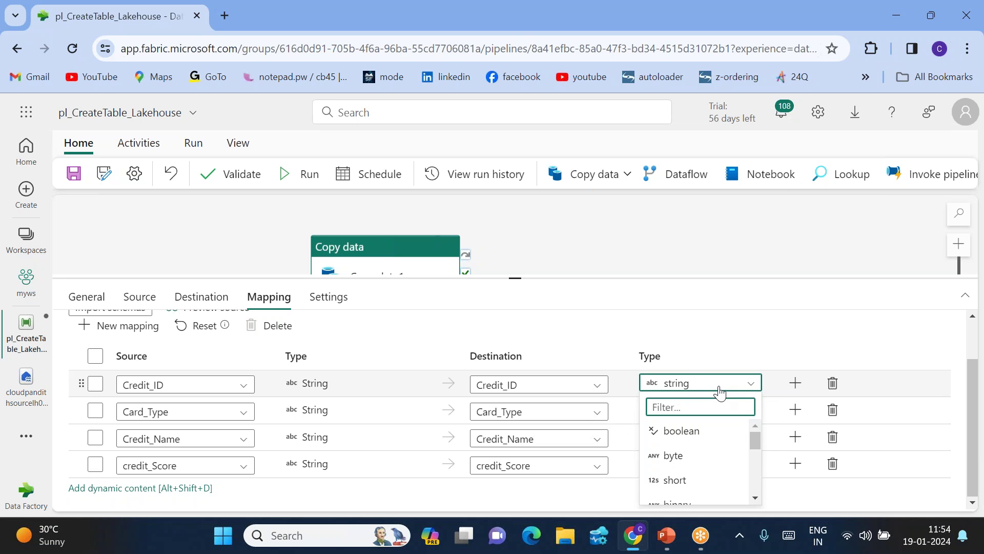
pyautogui.write('in')
pyautogui.click(687, 479)
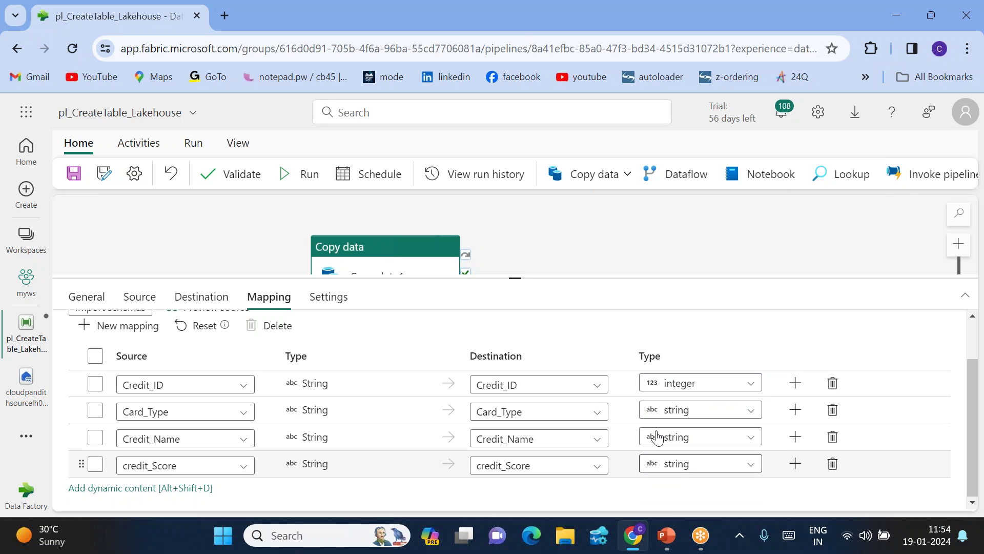
pyautogui.click(678, 467)
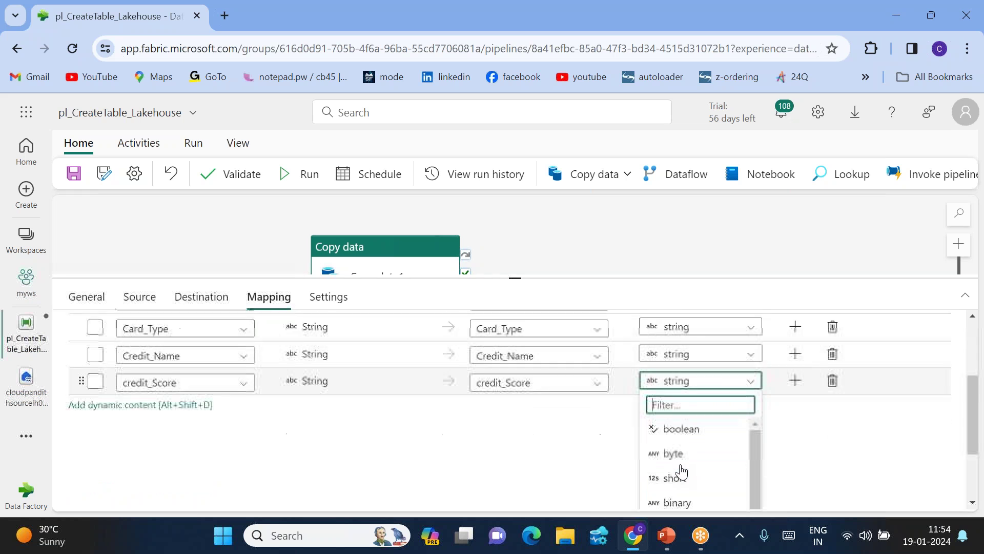
pyautogui.write('lon')
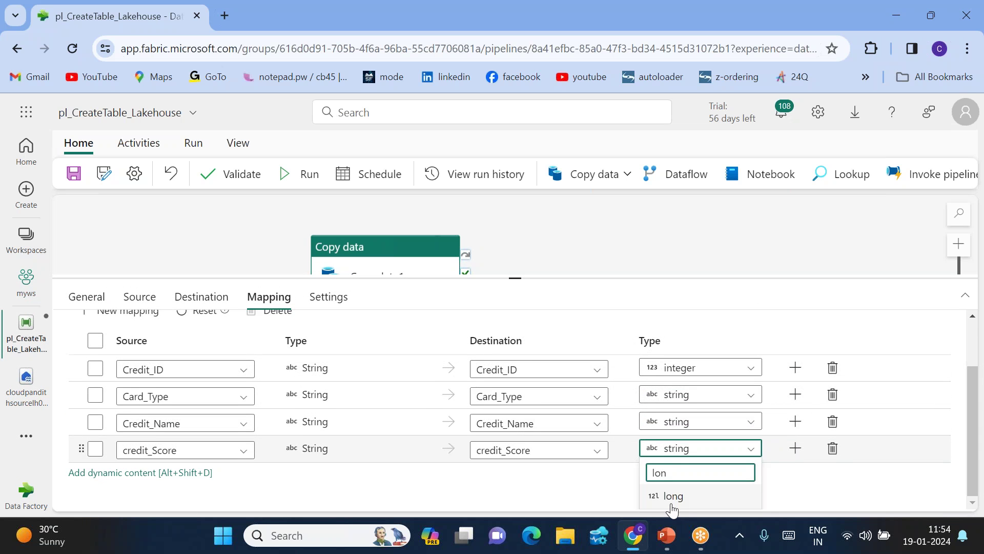
pyautogui.click(672, 505)
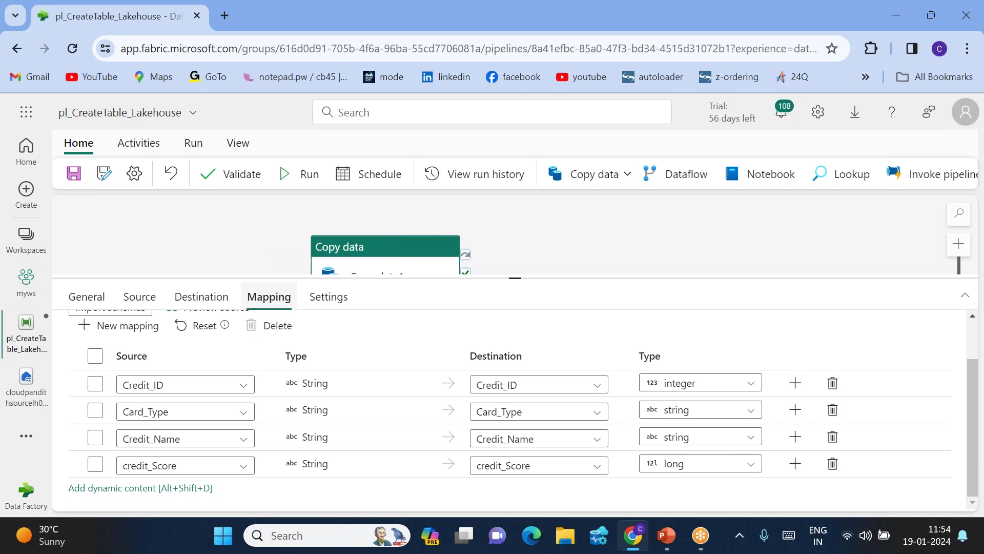
# - Under the source's Advanced options, add one additional column named load_date
pyautogui.click(136, 305)
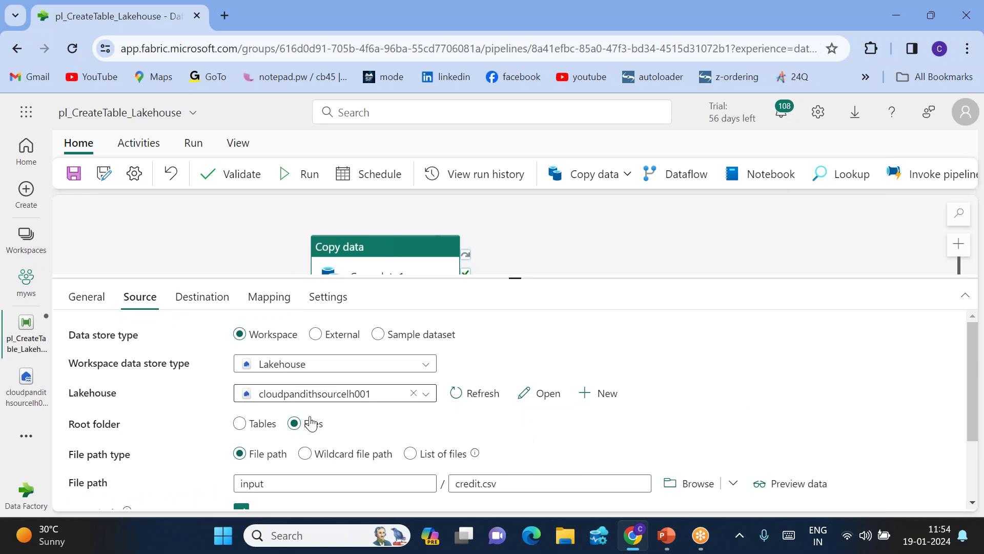
pyautogui.scroll(-2, 310, 421)
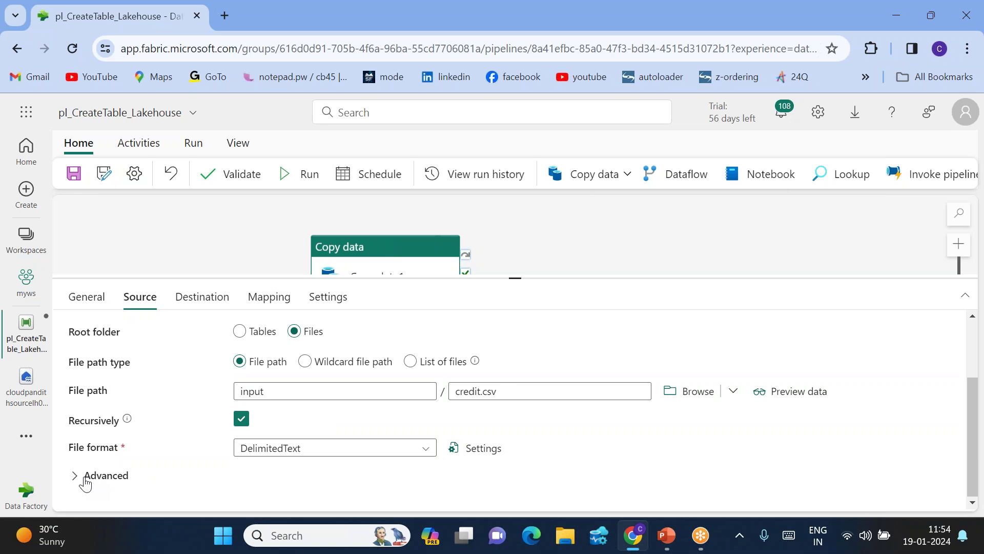
pyautogui.click(85, 482)
pyautogui.scroll(-2, 82, 479)
pyautogui.click(270, 492)
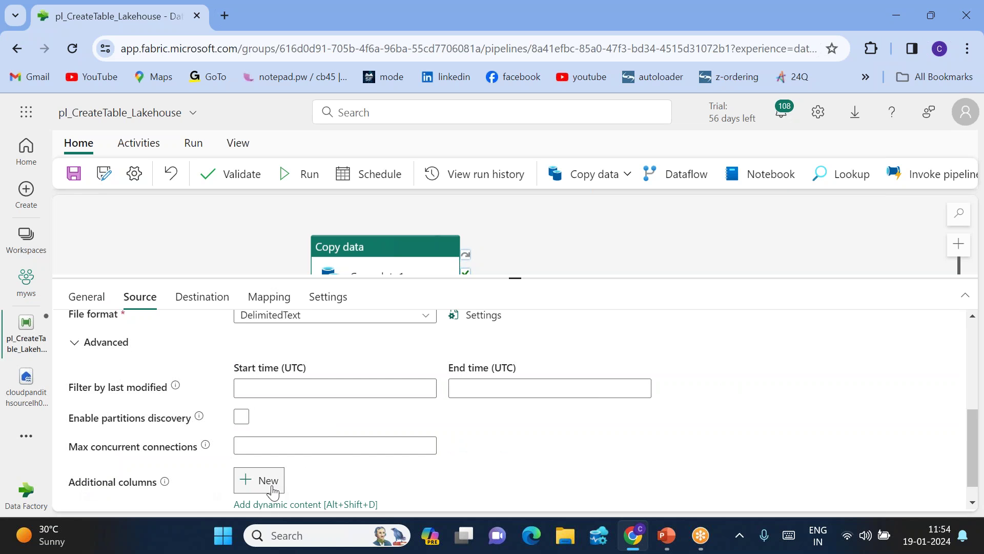
pyautogui.scroll(-2, 272, 491)
pyautogui.click(250, 451)
pyautogui.click(329, 347)
pyautogui.click(295, 451)
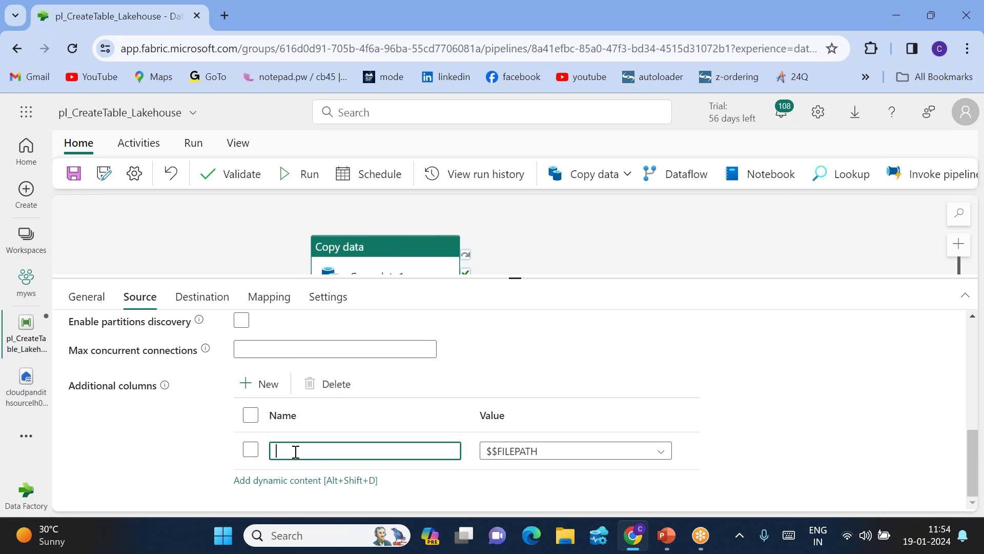
pyautogui.write('load_date')
pyautogui.click(521, 457)
pyautogui.scroll(-2, 529, 468)
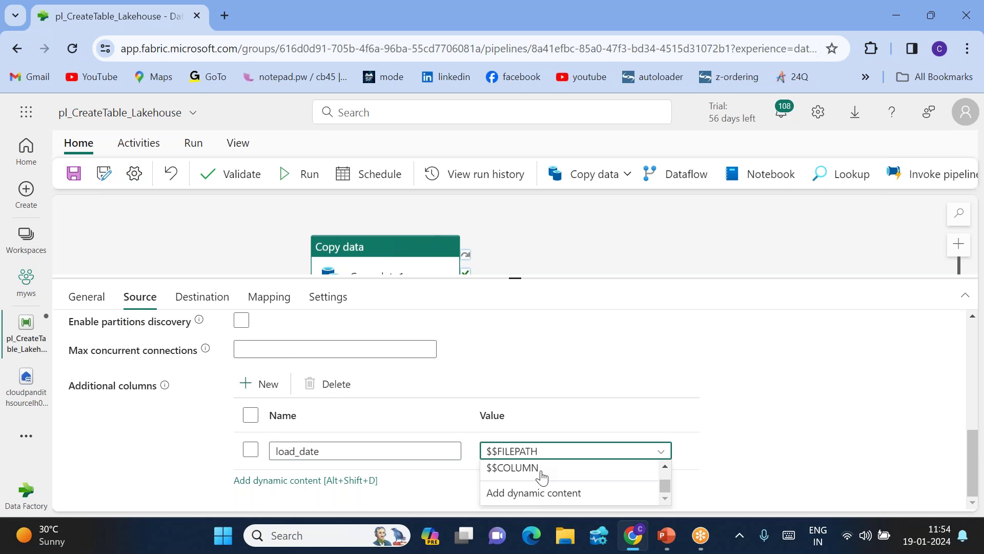
pyautogui.click(510, 493)
pyautogui.click(576, 234)
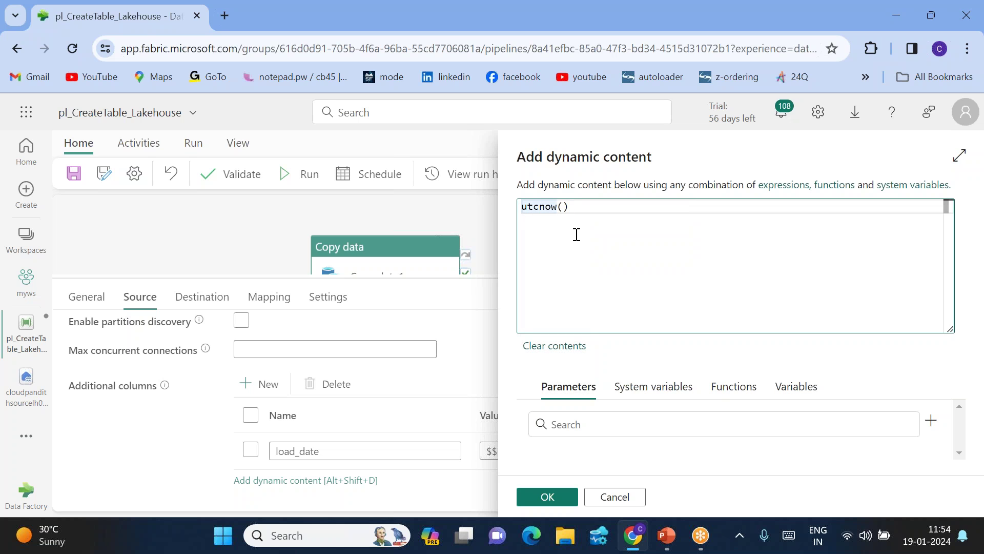
pyautogui.write('@')
pyautogui.press('Escape')
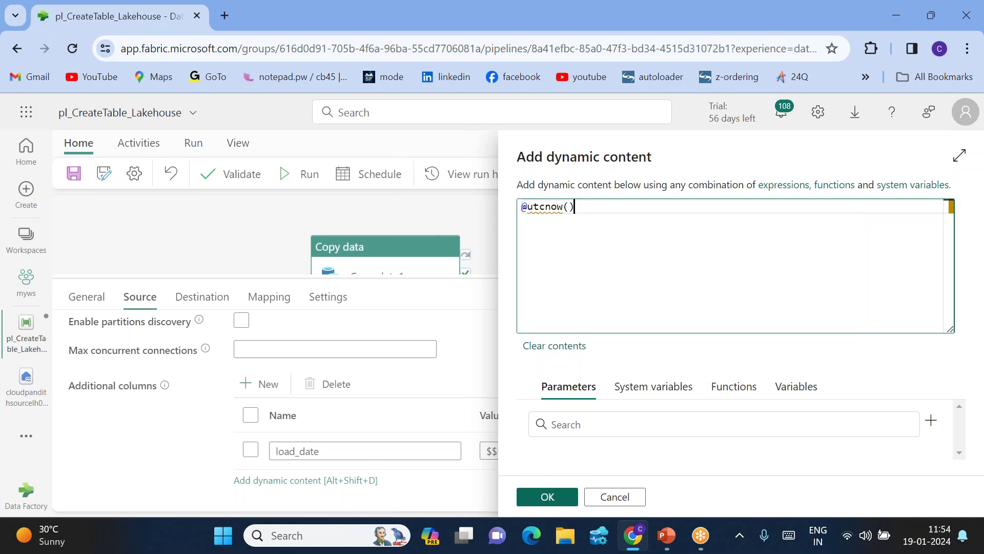
pyautogui.click(547, 496)
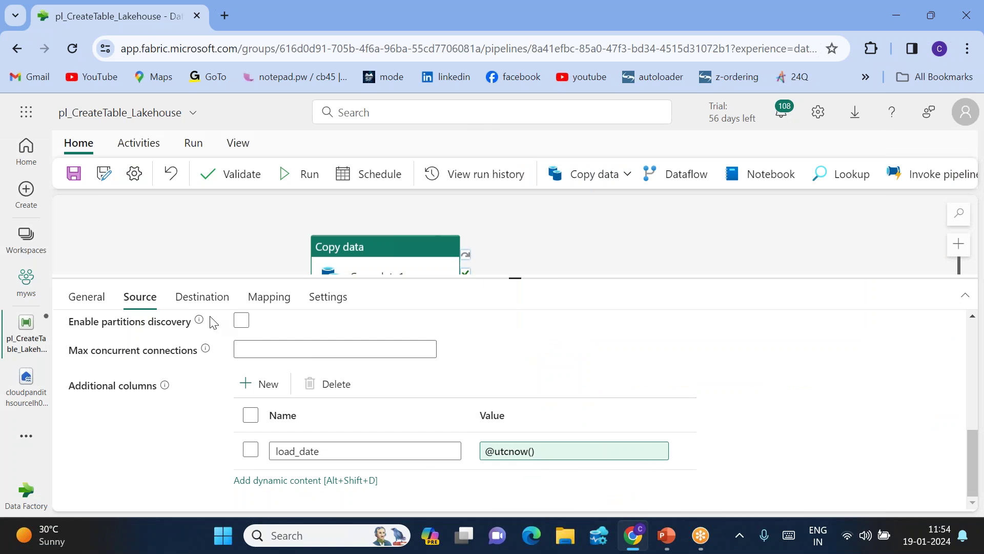
pyautogui.click(267, 297)
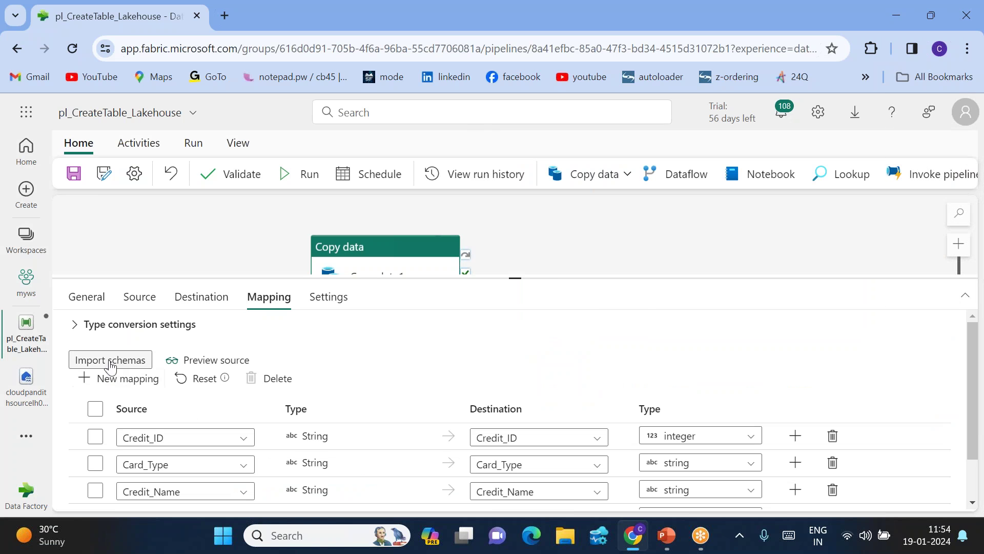
# - Reimport the mapping schemas so load_date appears among the columns
pyautogui.click(105, 379)
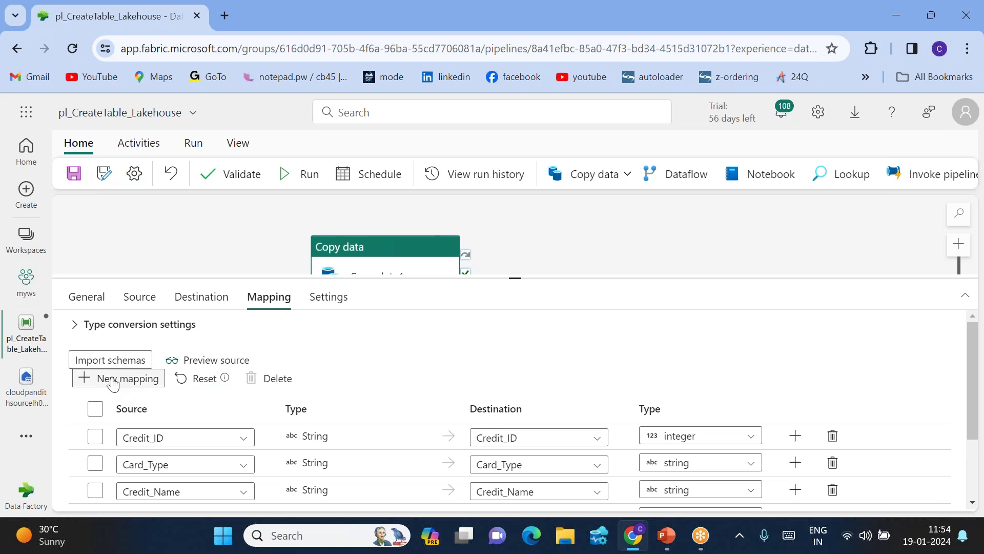
pyautogui.scroll(-2, 246, 441)
pyautogui.click(246, 448)
pyautogui.scroll(-1, 251, 451)
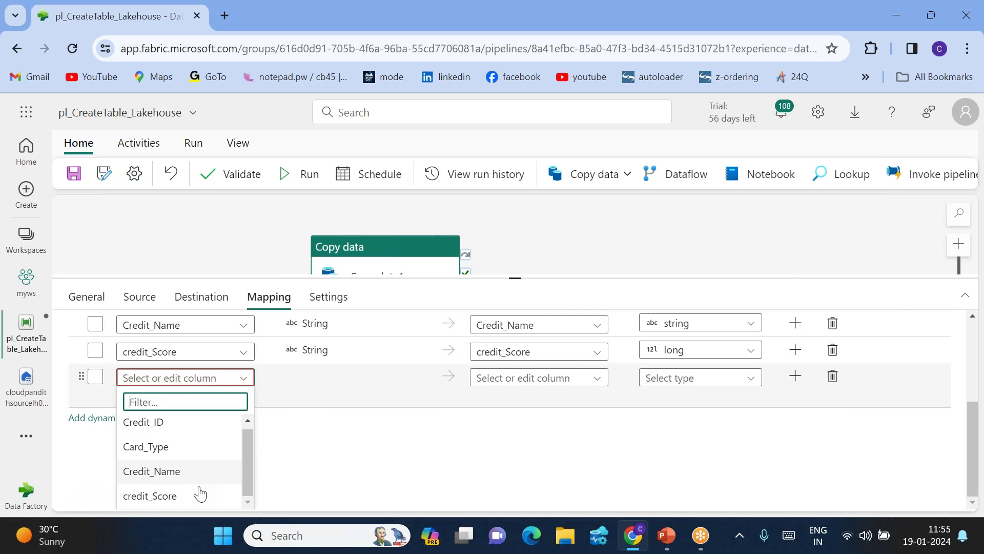
pyautogui.scroll(4, 345, 486)
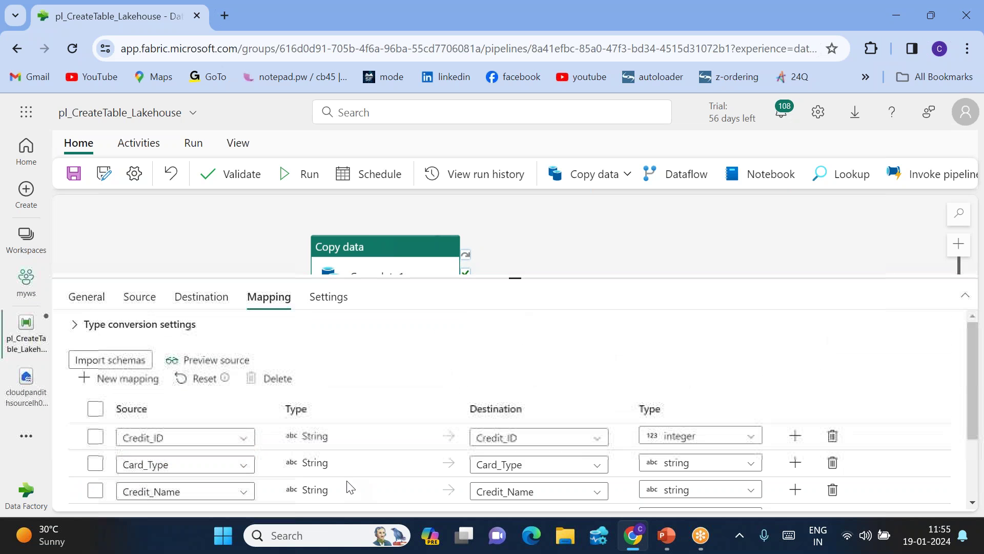
pyautogui.click(103, 360)
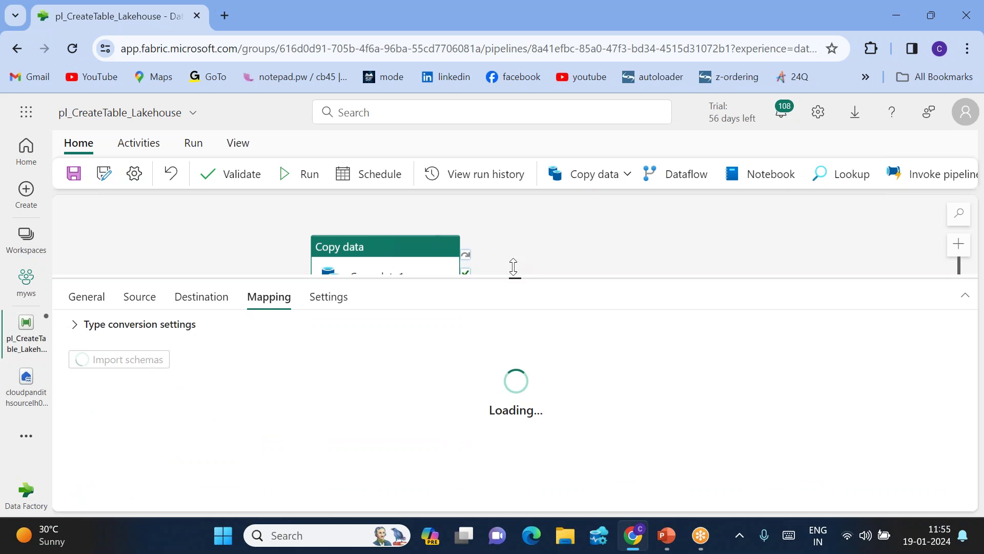
pyautogui.moveTo(513, 266); pyautogui.dragTo(513, 255)
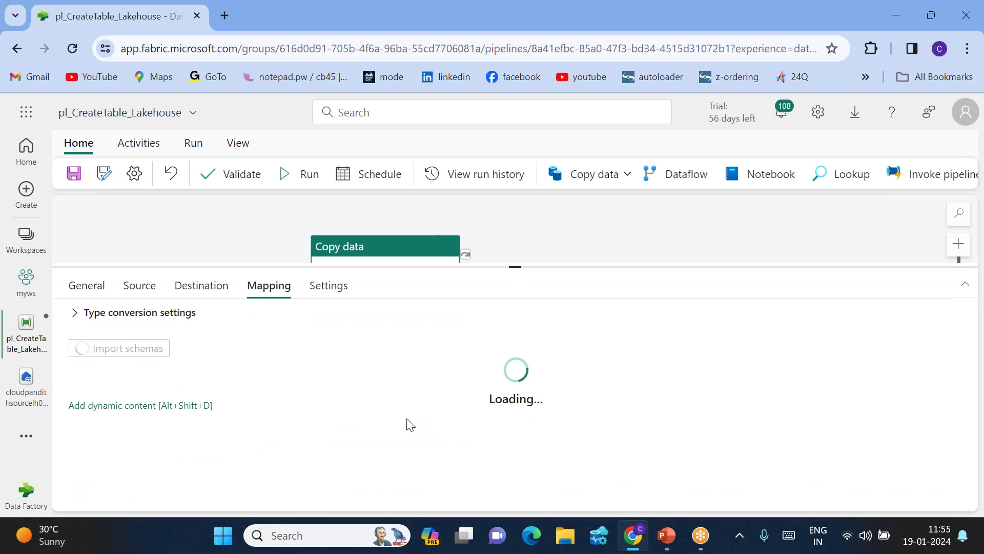
pyautogui.scroll(-2, 373, 431)
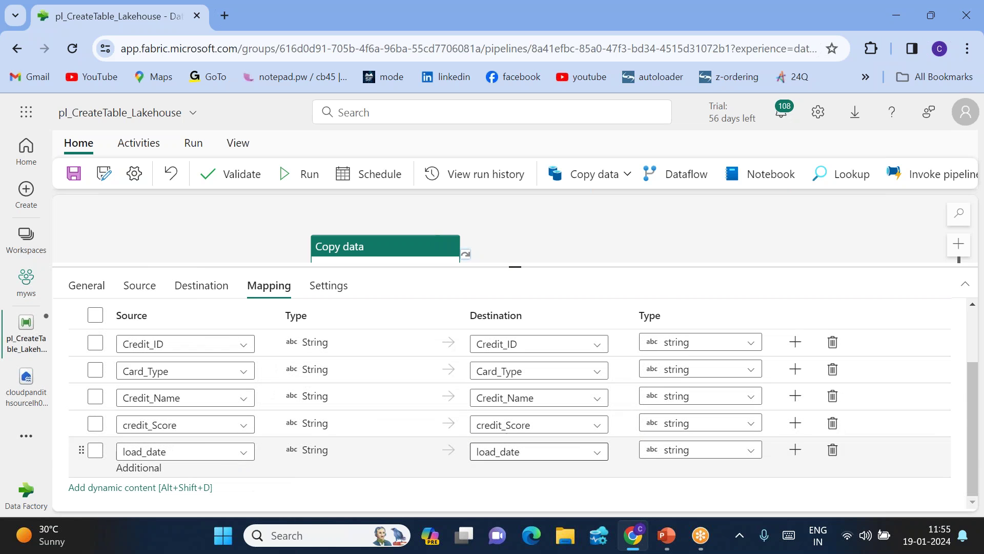
# - Set load_date's destination type to timestamp
pyautogui.click(712, 454)
pyautogui.write('date')
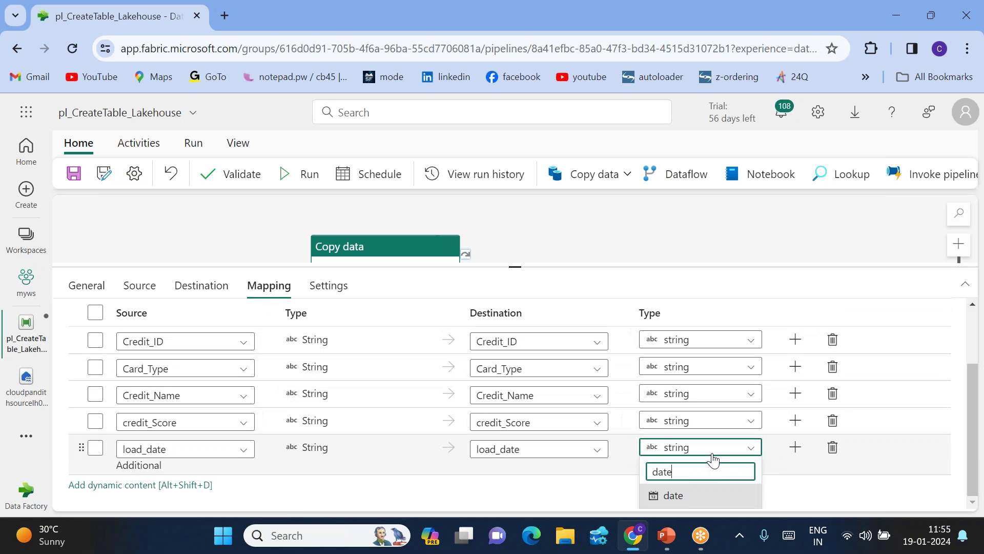
pyautogui.write('tim')
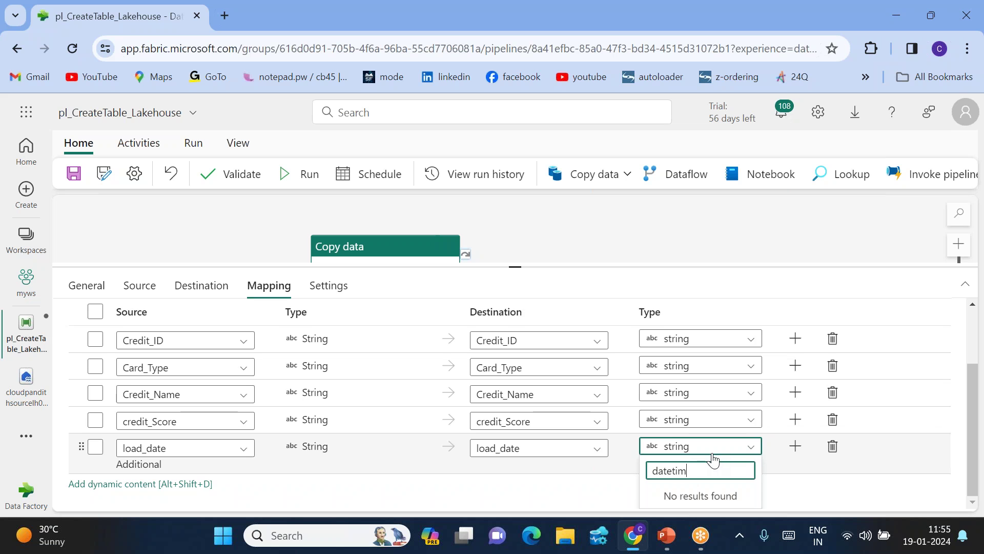
pyautogui.press('BackSpace')
pyautogui.press('BackSpace')
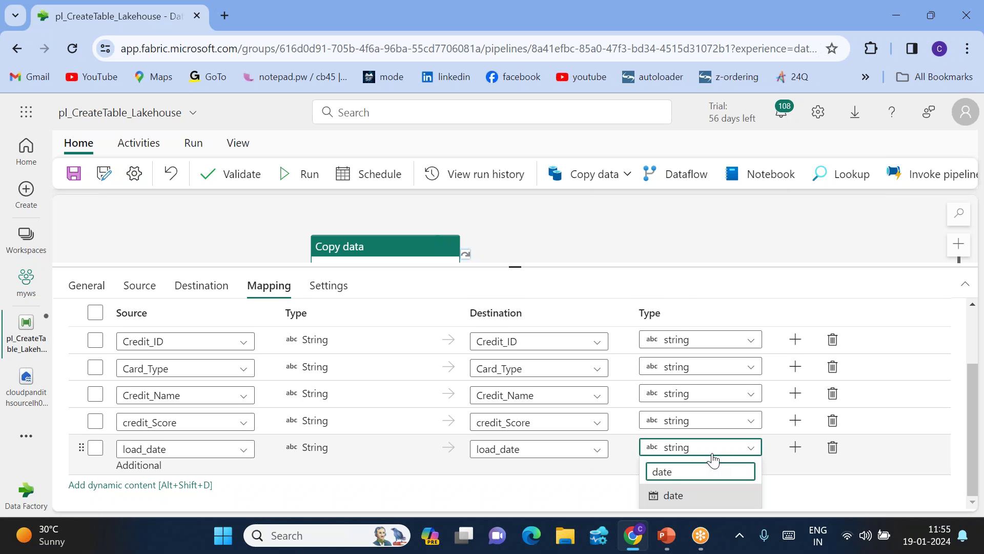
pyautogui.press('BackSpace')
pyautogui.press('BackSpace')
pyautogui.write('time')
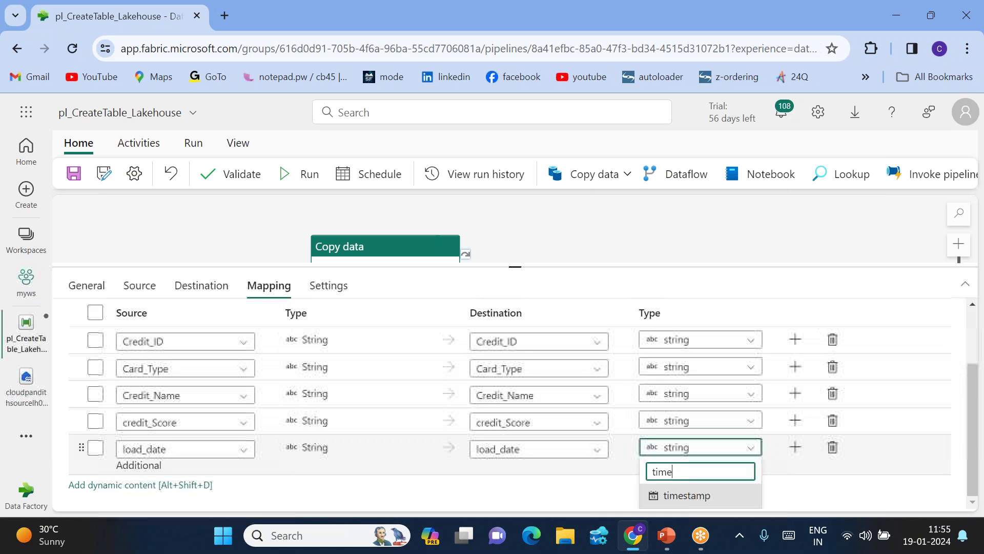
pyautogui.click(683, 495)
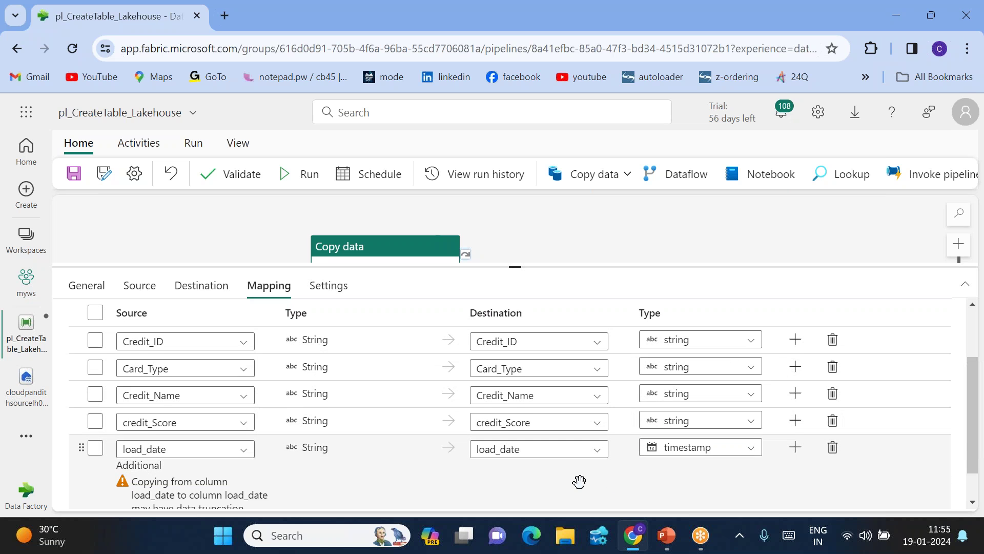
# - Set Credit_ID's destination type to integer and credit_Score's to long
pyautogui.click(679, 345)
pyautogui.write('int')
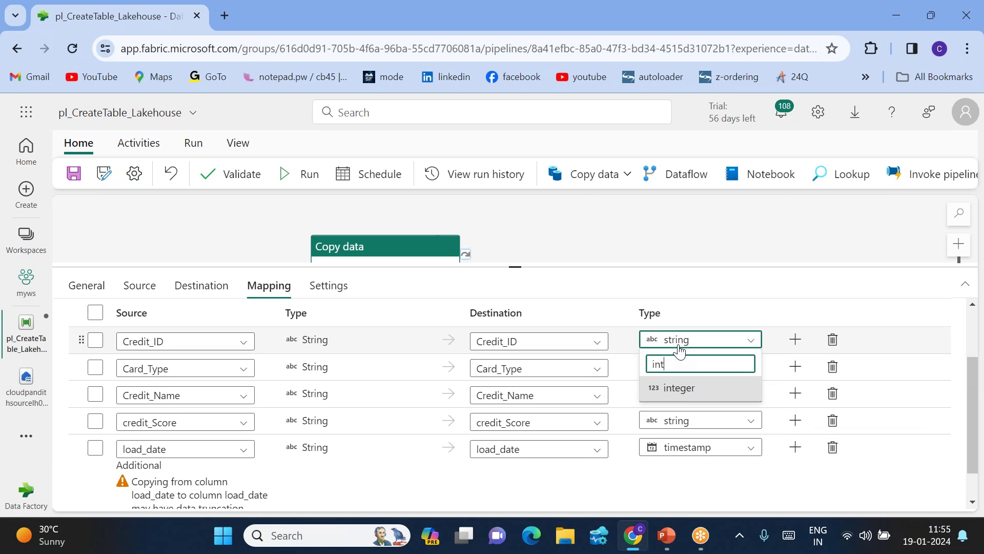
pyautogui.click(683, 391)
pyautogui.click(671, 421)
pyautogui.write('long')
pyautogui.click(674, 468)
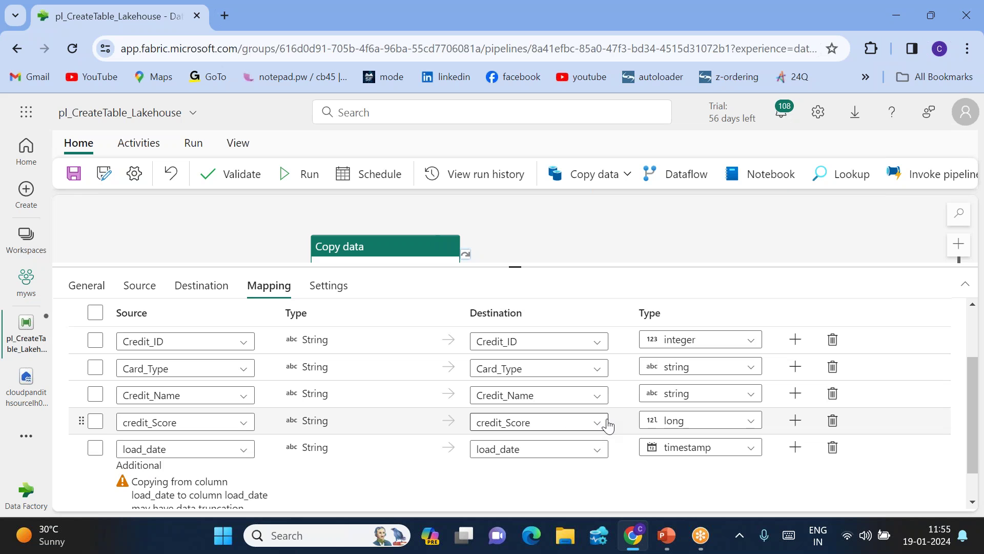
pyautogui.scroll(-1, 377, 460)
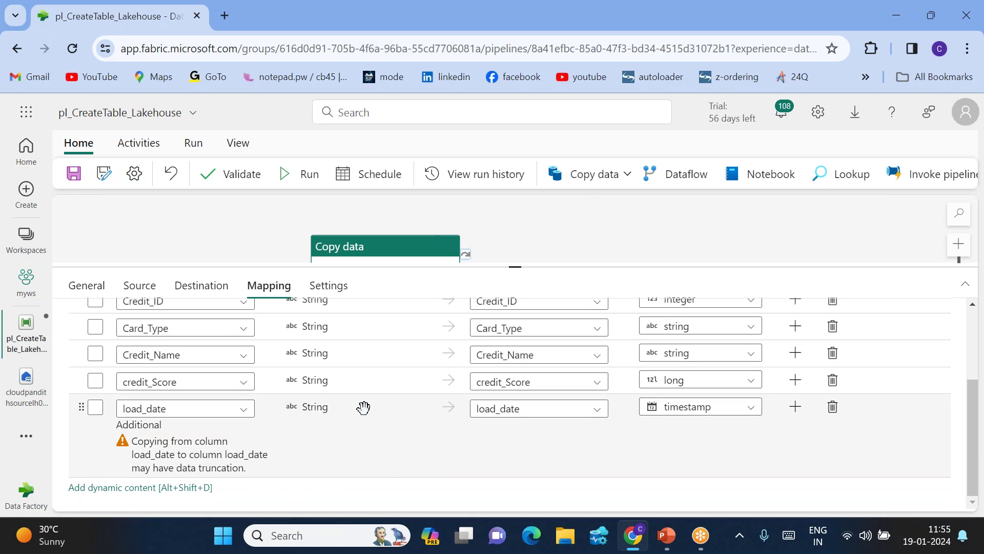
pyautogui.scroll(1, 475, 439)
pyautogui.scroll(4, 475, 438)
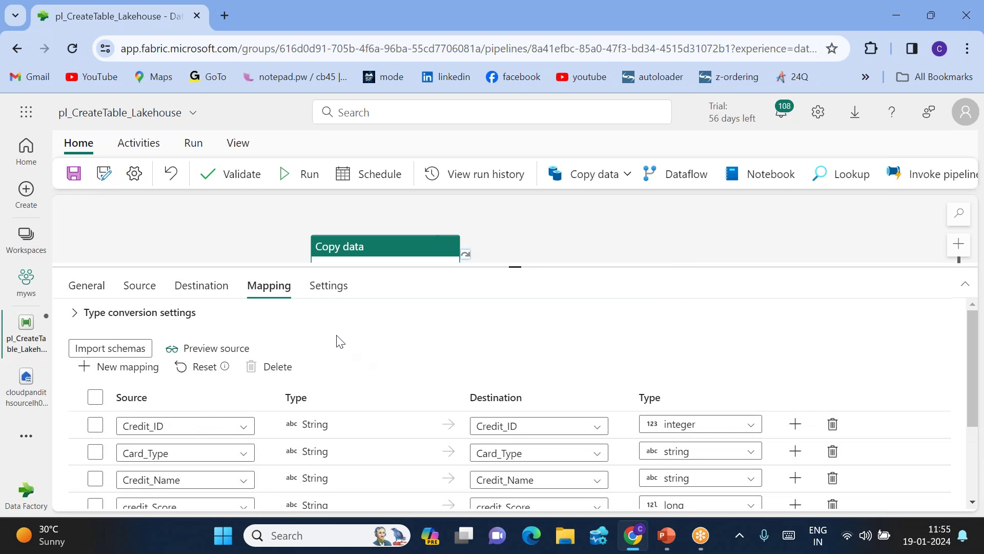
# - Validate pl_CreateTable_Lakehouse and save it
pyautogui.click(228, 175)
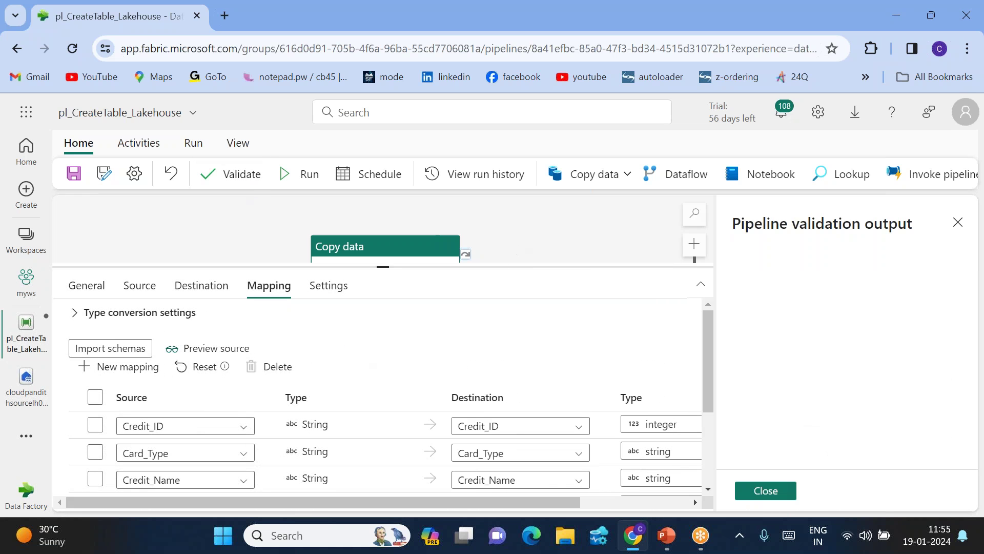
pyautogui.click(766, 490)
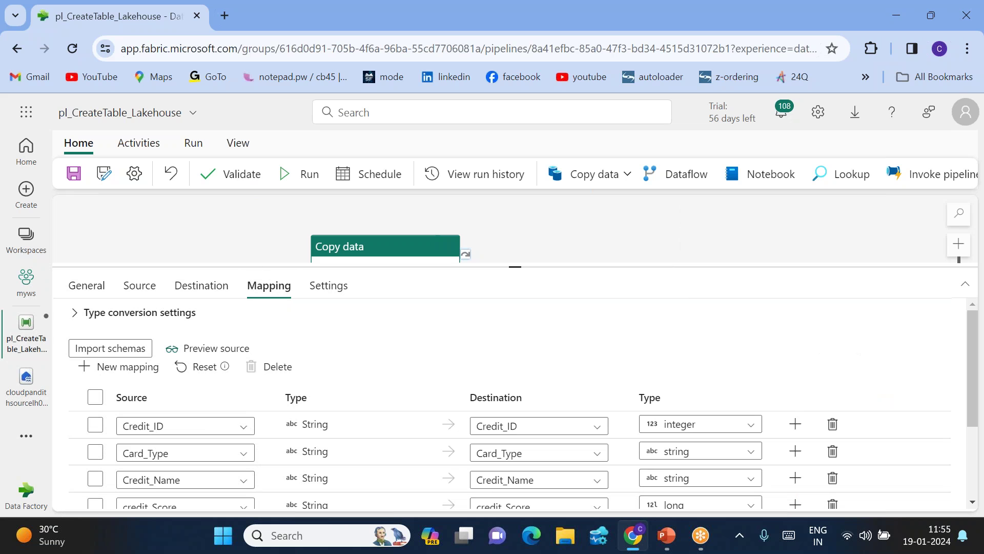
pyautogui.click(81, 180)
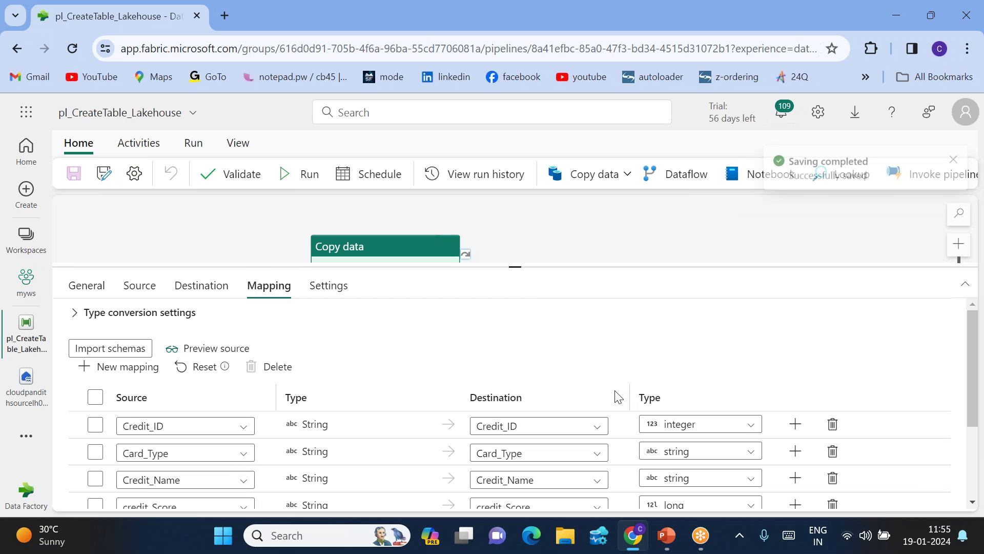
pyautogui.scroll(-3, 617, 397)
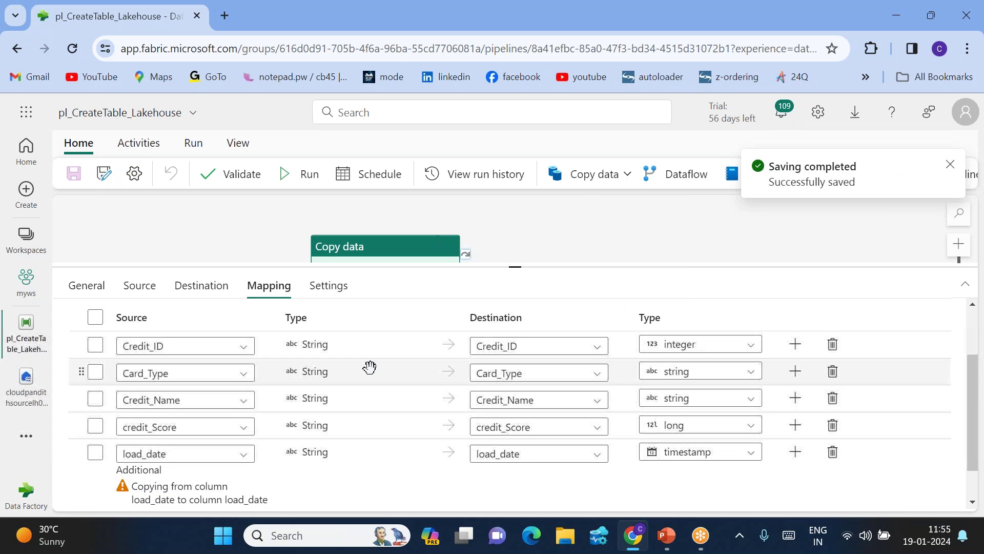
pyautogui.scroll(1, 369, 367)
pyautogui.scroll(-2, 369, 369)
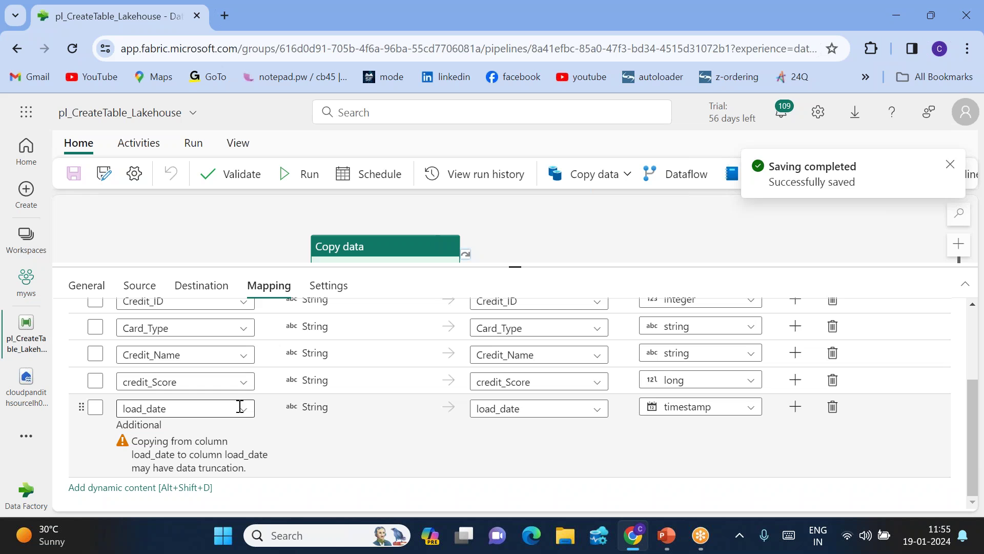
pyautogui.scroll(3, 330, 409)
# - Run pl_CreateTable_Lakehouse and confirm Copy data1 succeeded in 15 s, reading and writing 12 rows
pyautogui.click(301, 174)
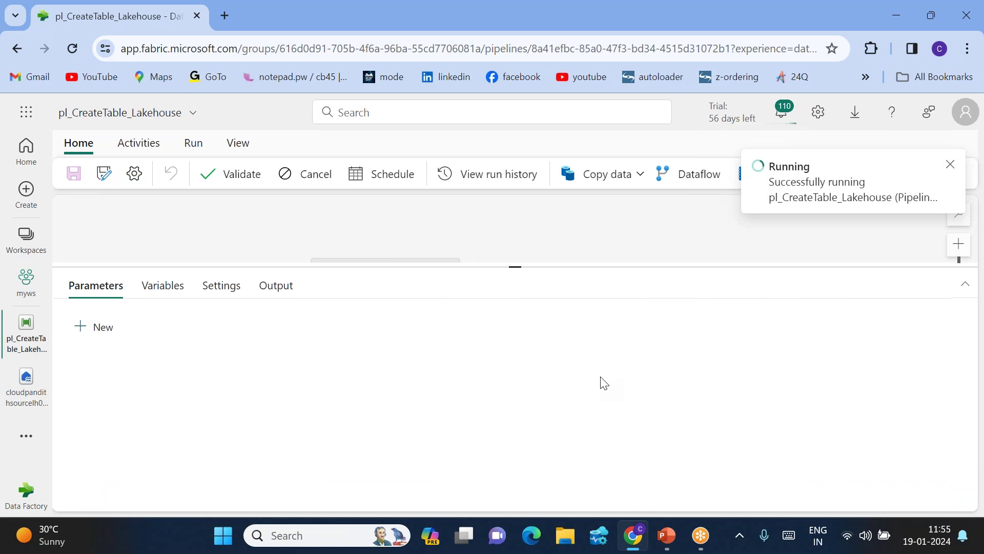
pyautogui.click(266, 286)
pyautogui.click(97, 289)
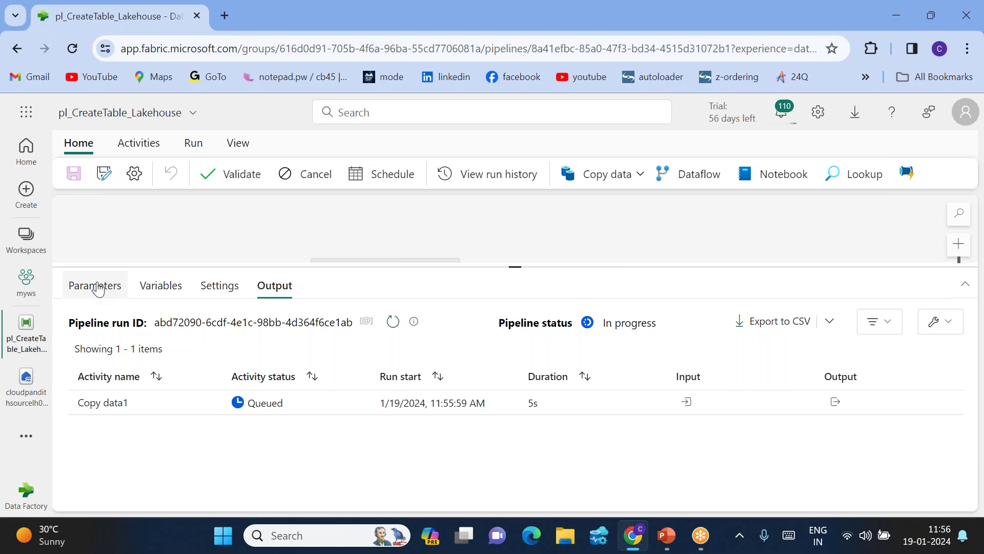
pyautogui.click(400, 324)
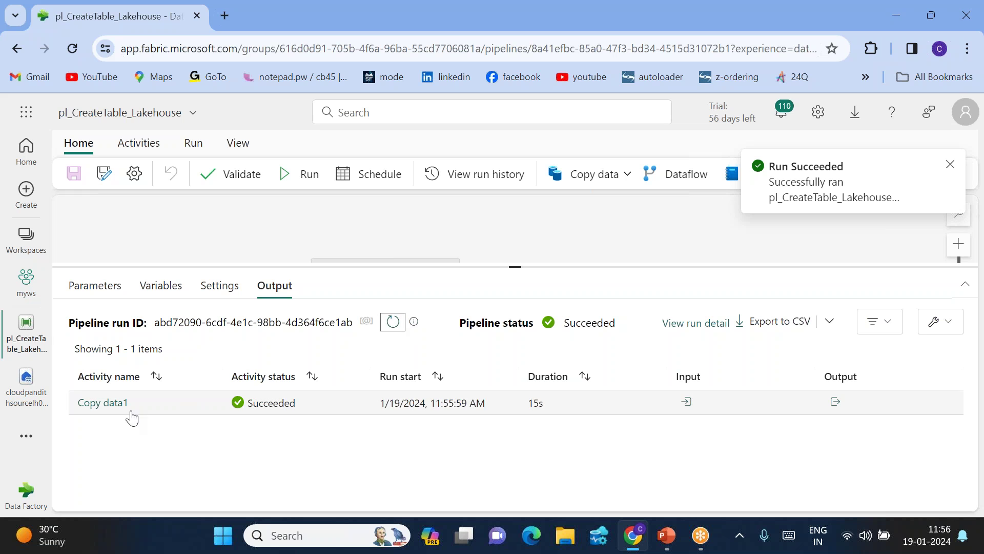
pyautogui.click(103, 403)
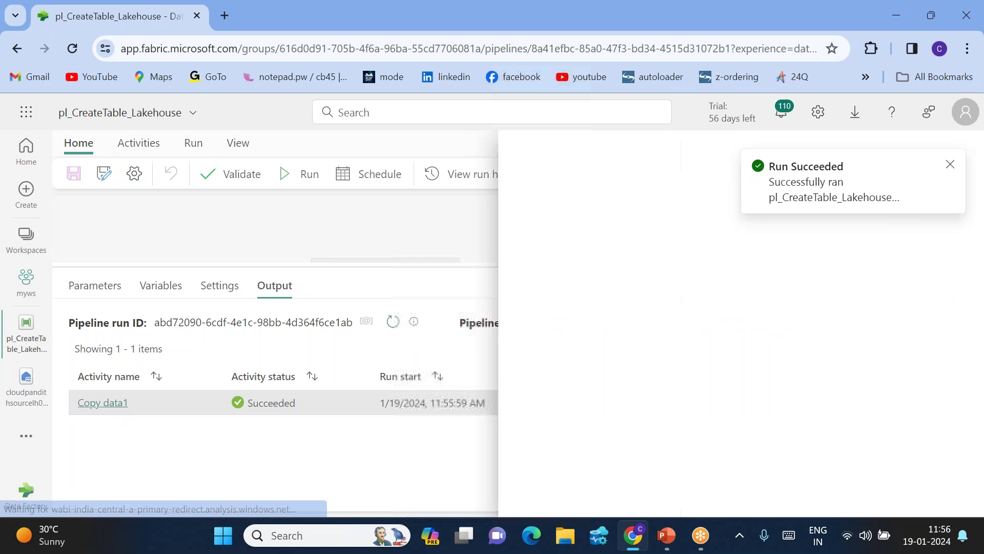
pyautogui.tripleClick(667, 375)
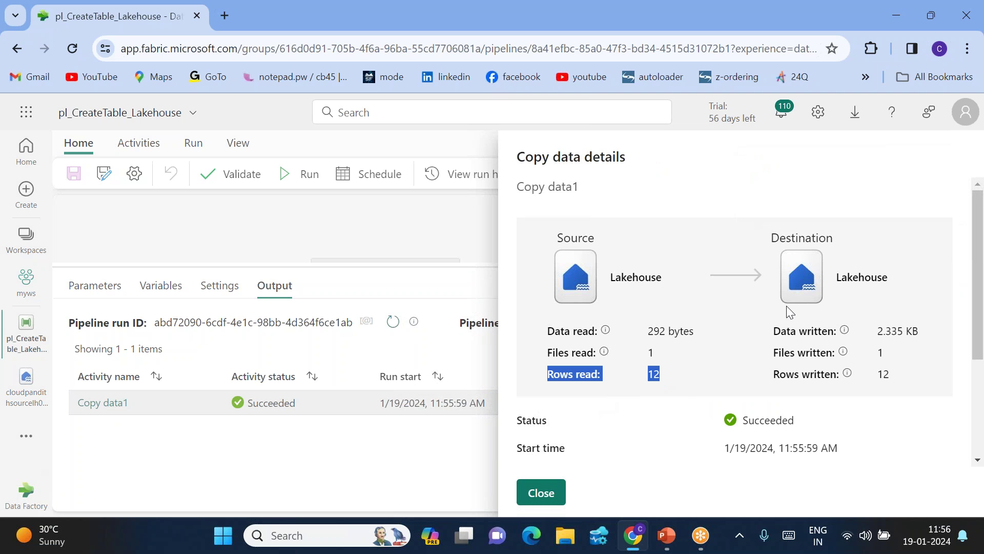
pyautogui.click(543, 492)
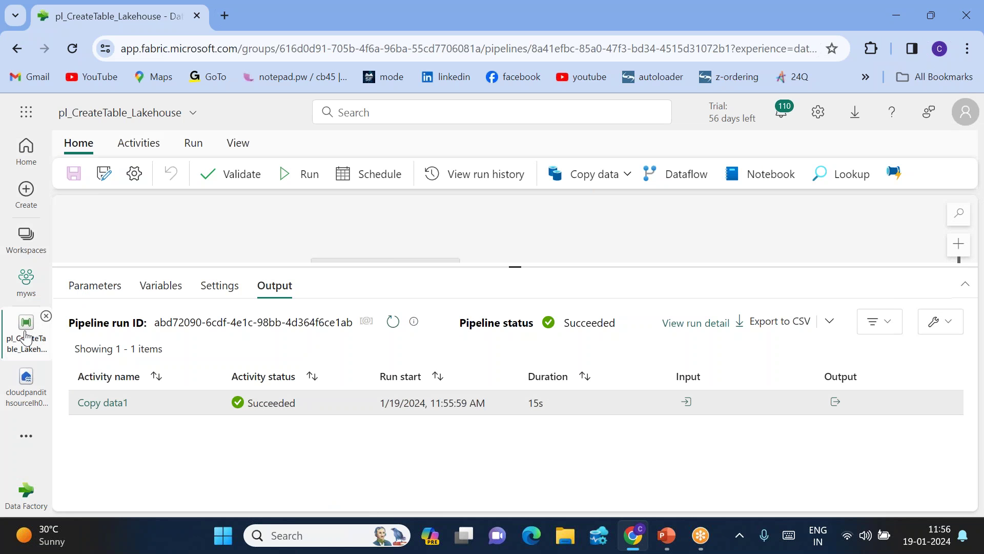
# - Back in the lakehouse, refresh Tables and preview tblcredit's 12 rows with load_date
pyautogui.click(46, 316)
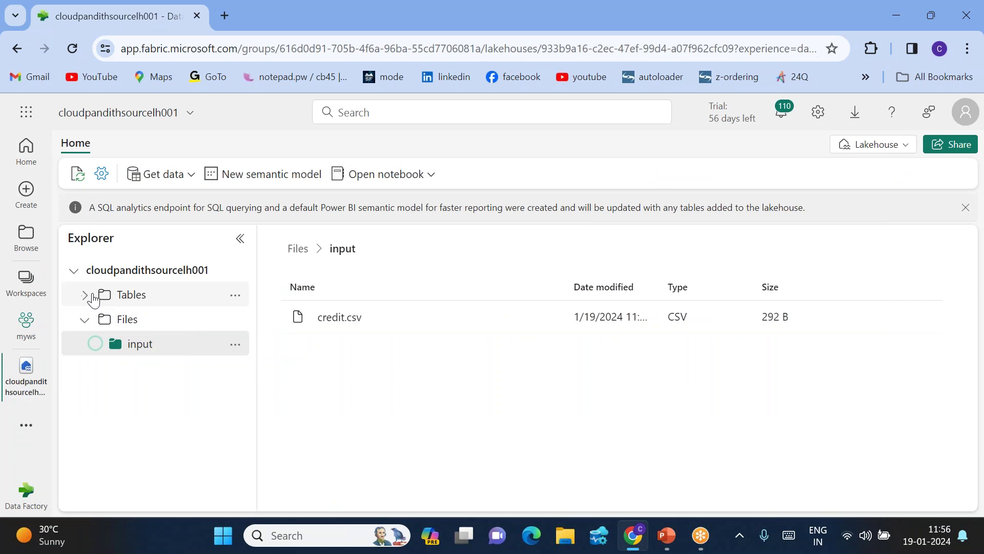
pyautogui.click(236, 294)
pyautogui.click(277, 393)
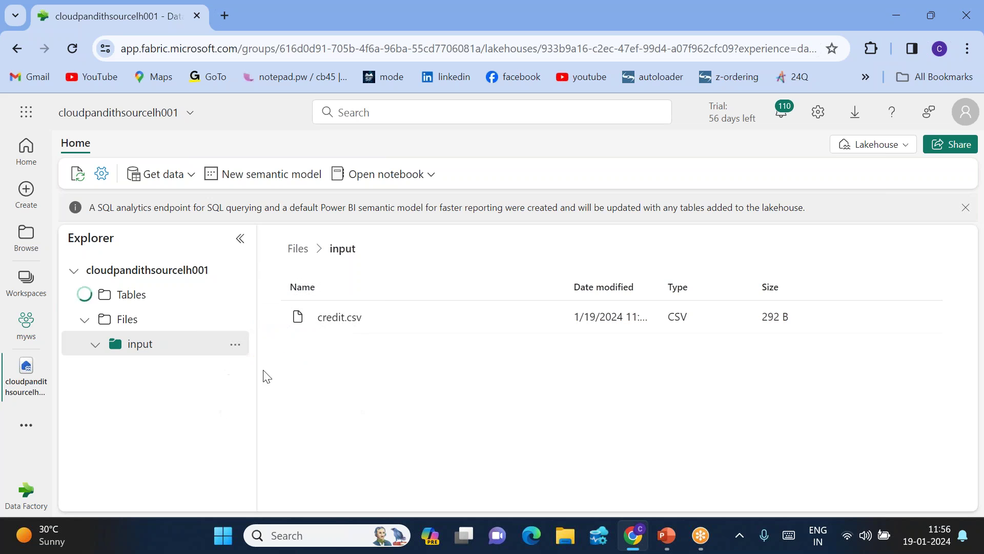
pyautogui.click(85, 294)
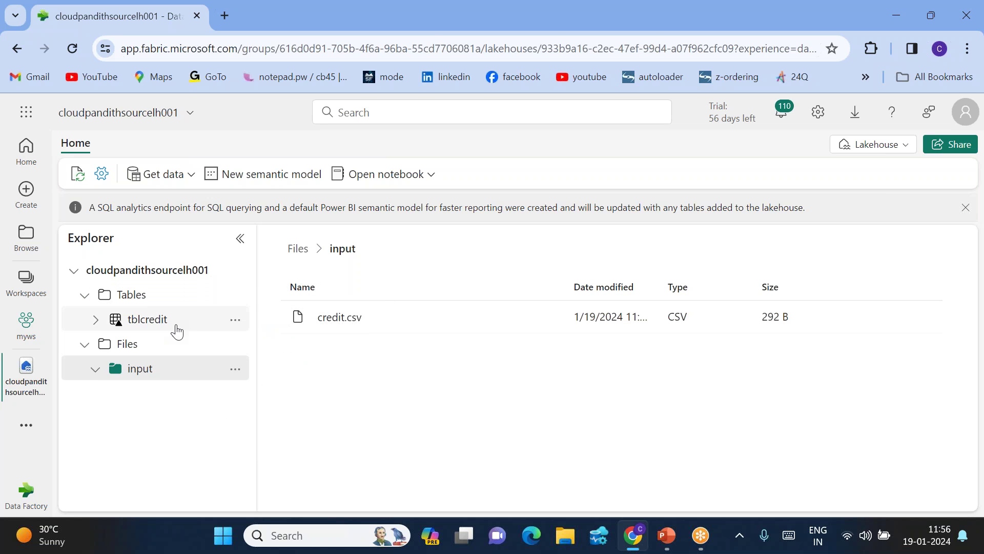
pyautogui.click(138, 322)
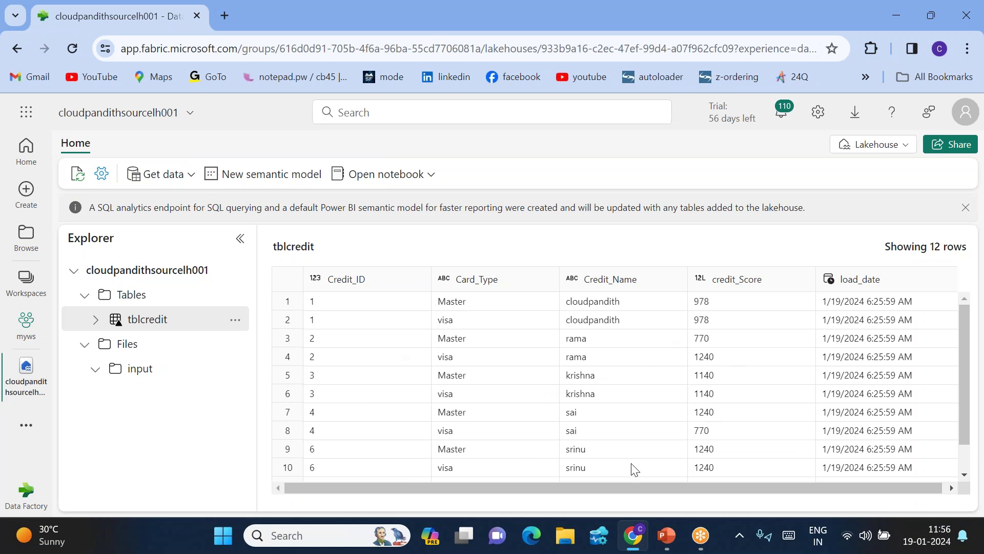
pyautogui.scroll(-1, 524, 448)
pyautogui.scroll(1, 492, 420)
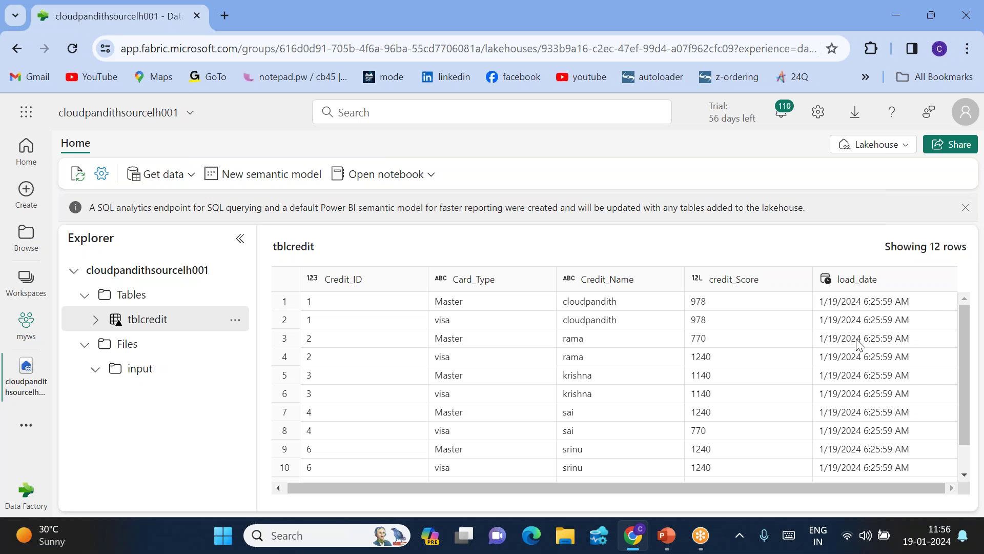
# - Show the files in the input folder
pyautogui.click(183, 327)
pyautogui.click(105, 371)
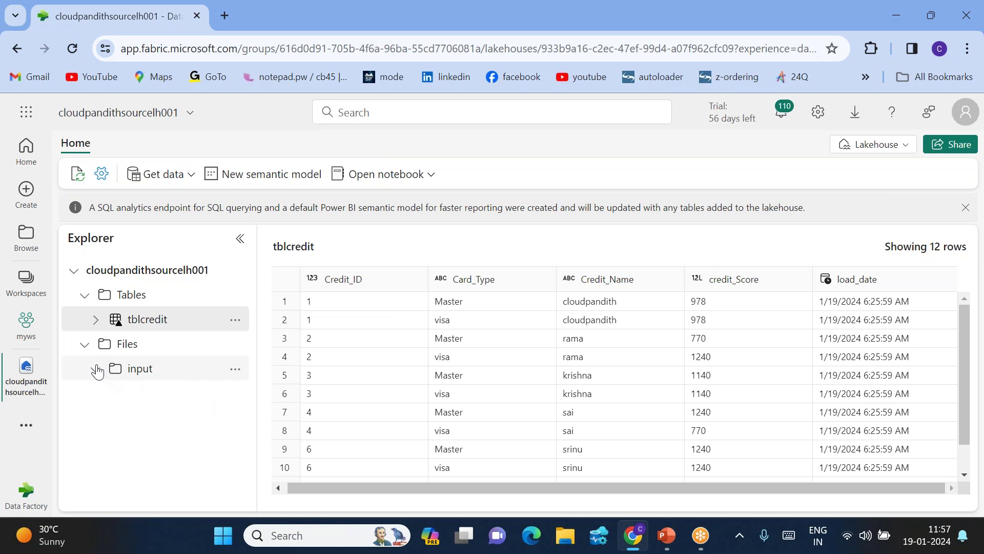
pyautogui.click(137, 370)
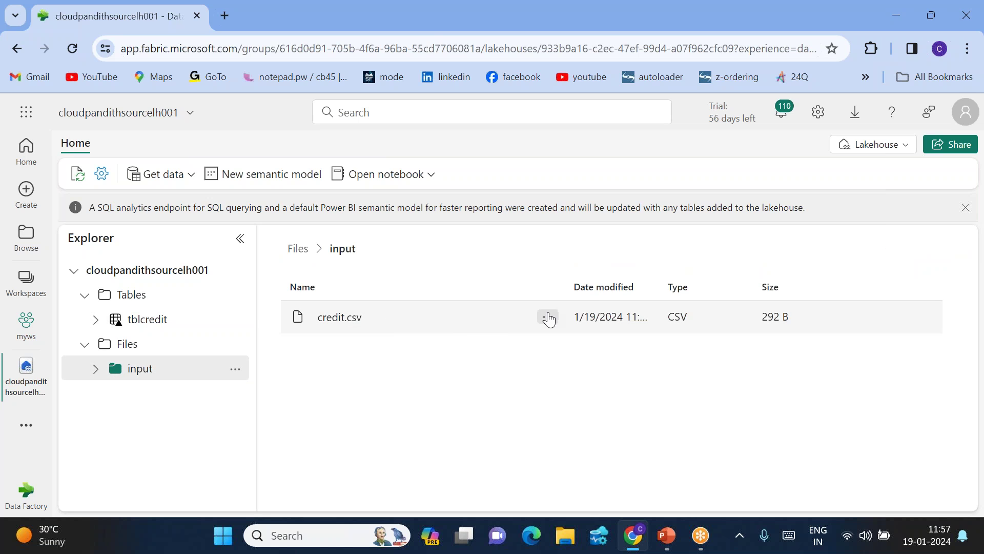
# - Load credit.csv into a new table 'credit' with header row as column names and comma separator
pyautogui.click(547, 317)
pyautogui.moveTo(494, 342)
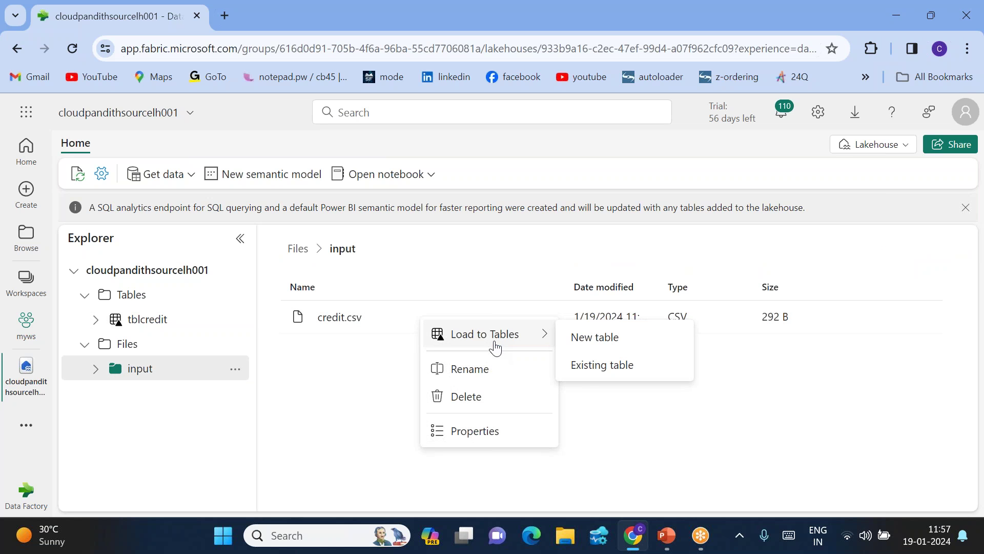
pyautogui.click(598, 343)
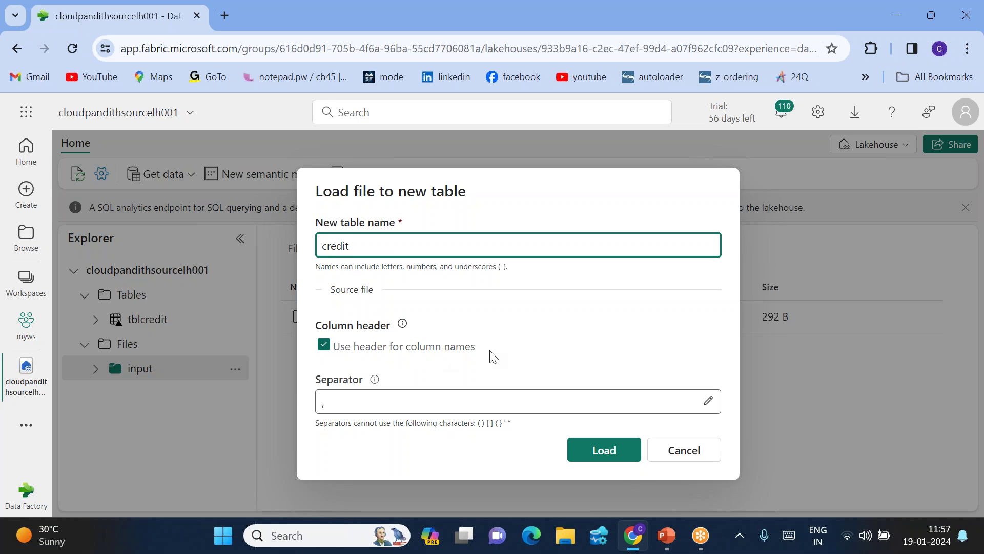
pyautogui.click(334, 405)
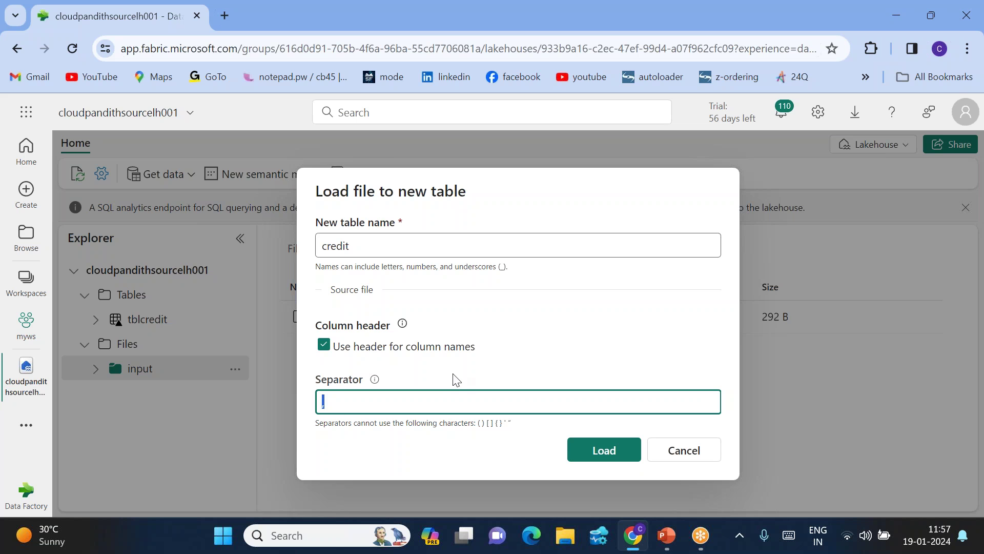
pyautogui.click(591, 444)
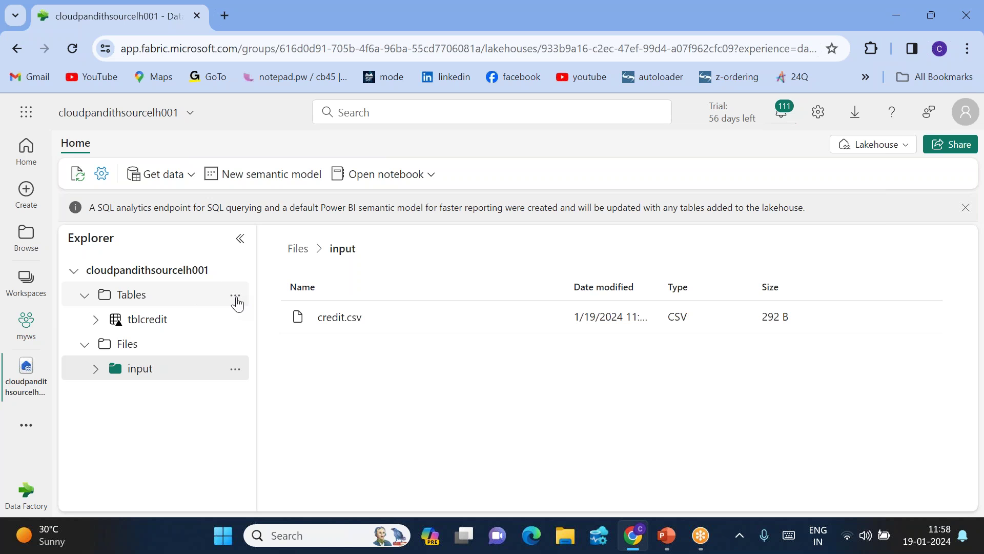
# - Refresh the lakehouse Tables list and check the load progress in Notifications
pyautogui.click(236, 301)
pyautogui.click(255, 397)
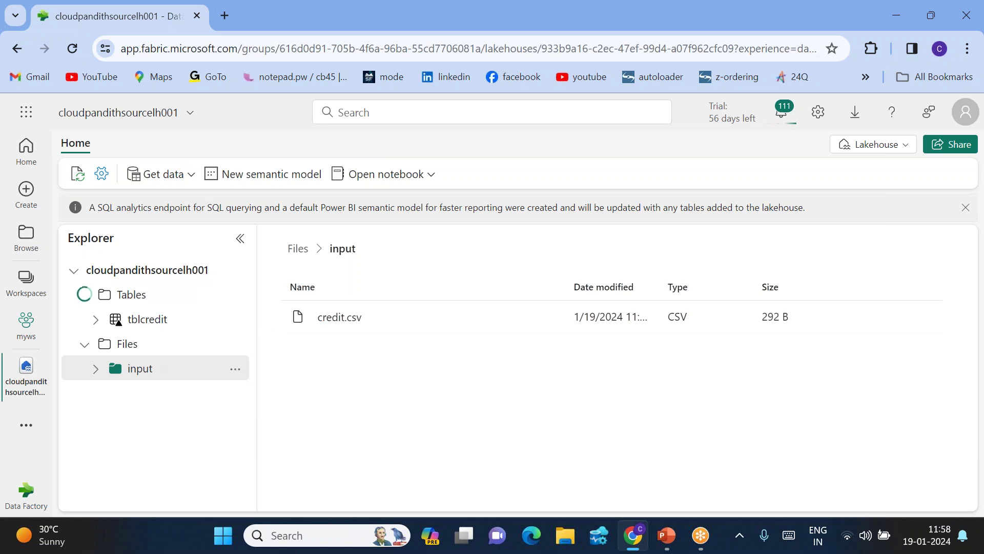
pyautogui.click(786, 121)
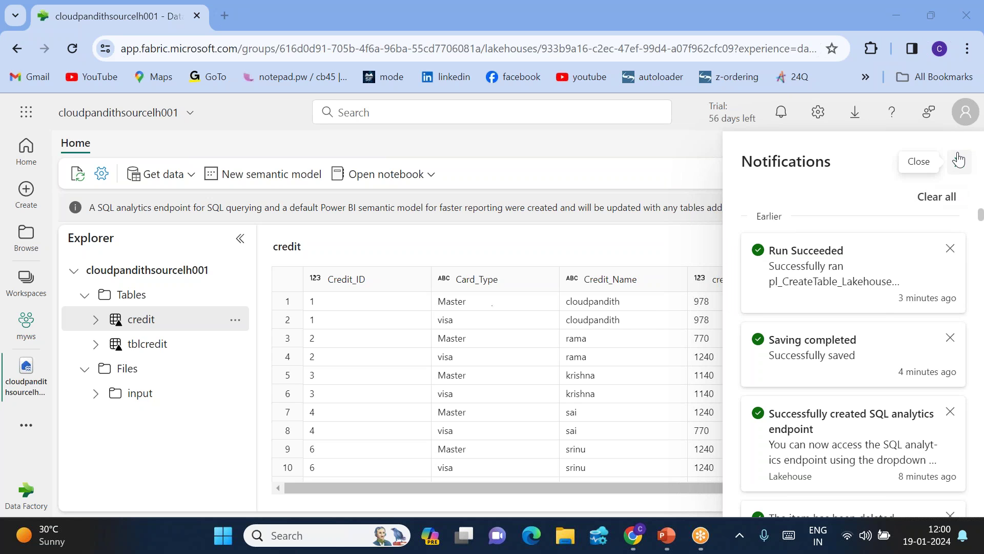
pyautogui.click(958, 160)
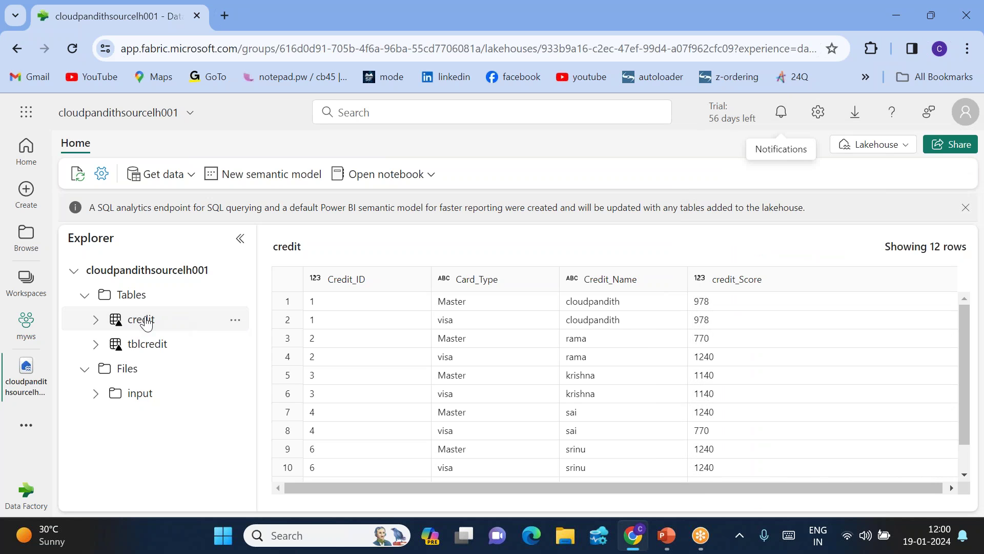
pyautogui.scroll(-1, 626, 445)
pyautogui.scroll(1, 628, 441)
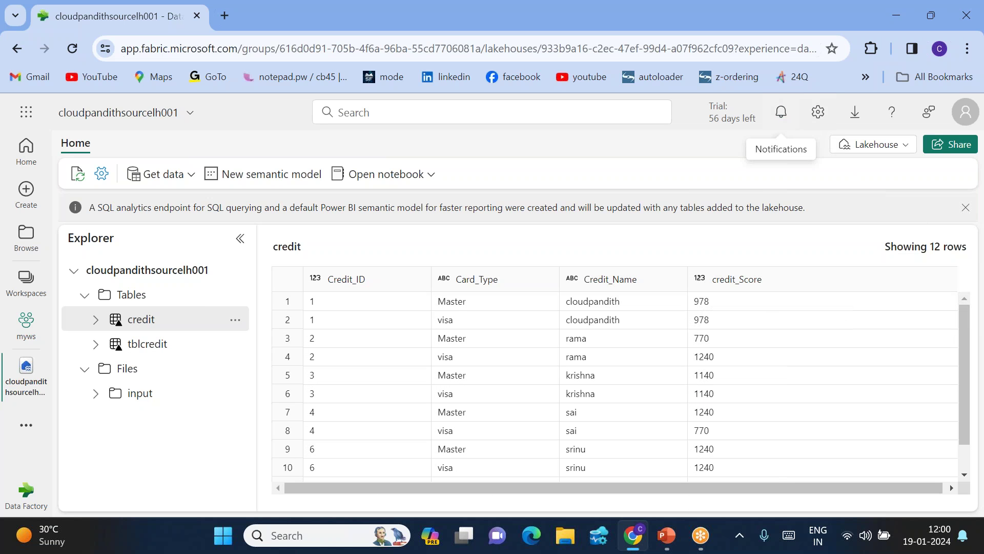
# - Recheck the load notification and preview the new credit table's 12 rows
pyautogui.click(781, 112)
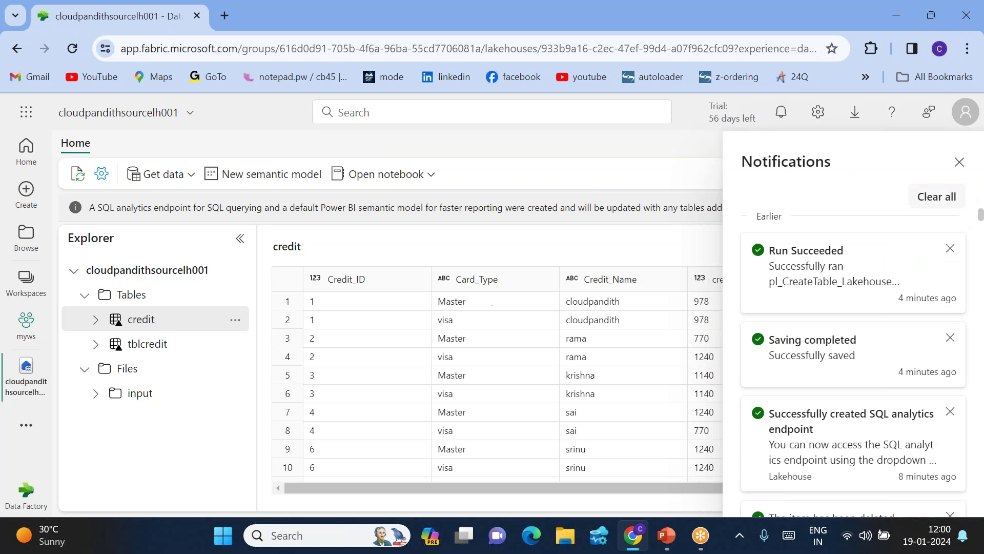
pyautogui.click(959, 162)
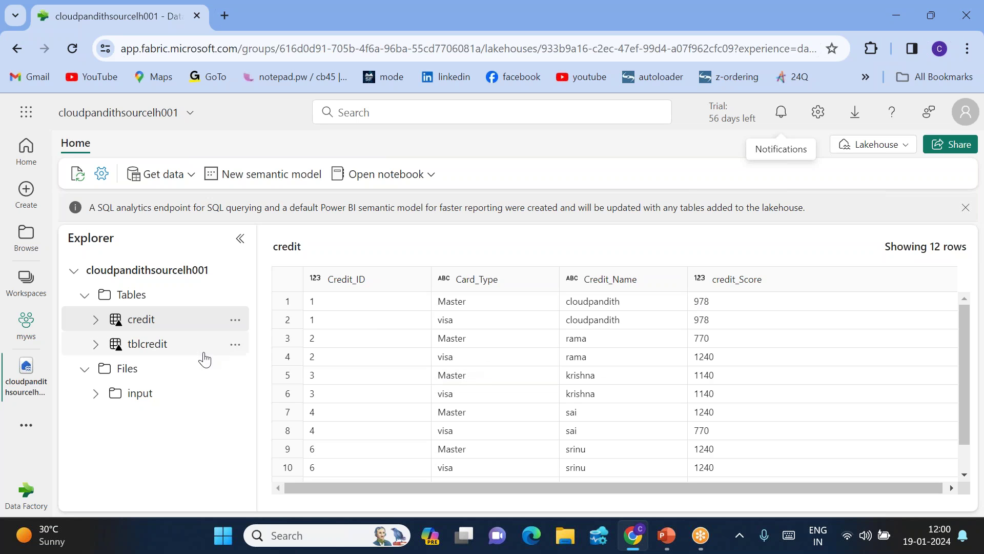
pyautogui.click(101, 397)
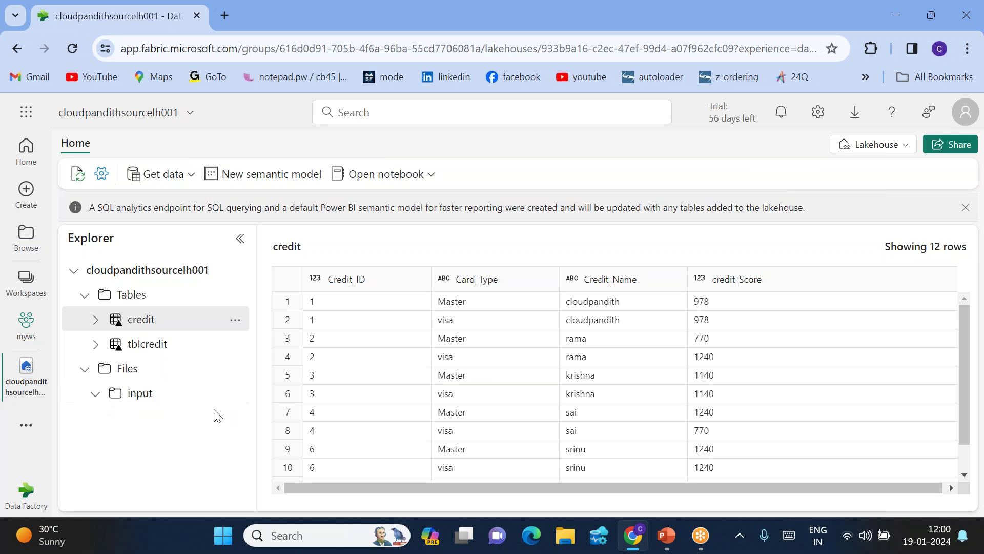
pyautogui.click(141, 324)
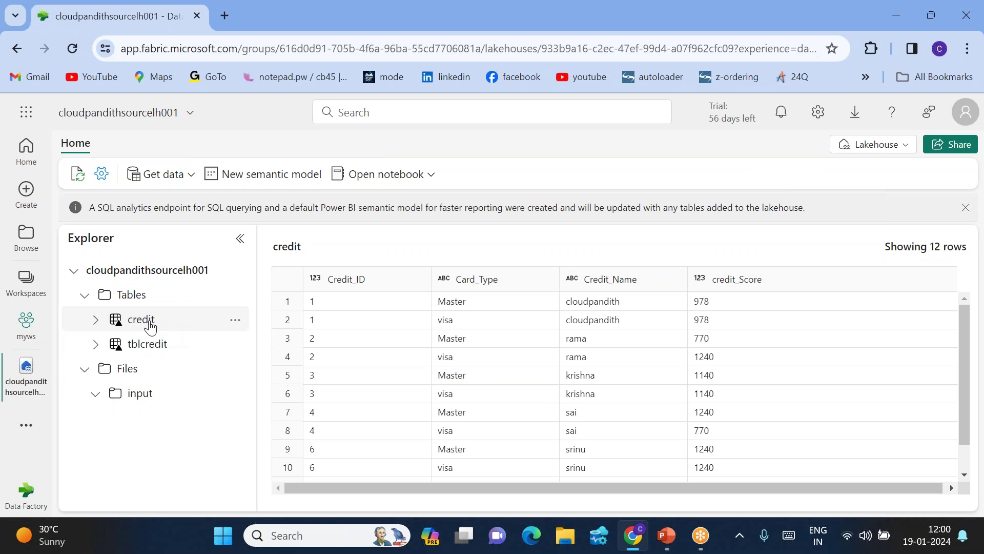